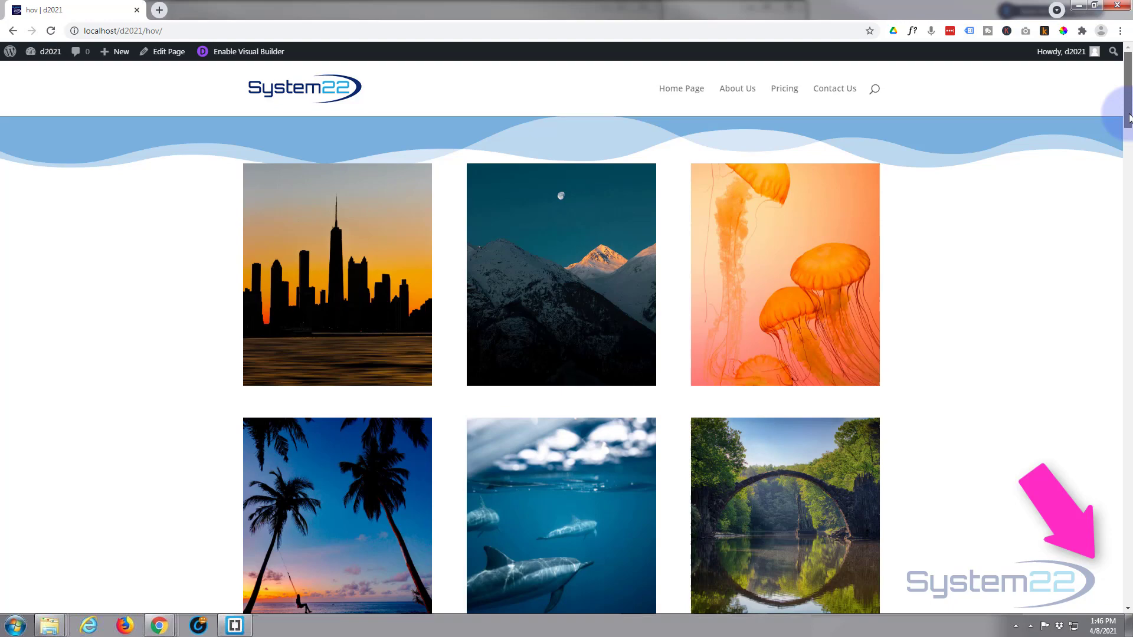
Enable the Visual Builder and delete the orange misty forest section with the three blue cards
drag(1128, 118, 1126, 355)
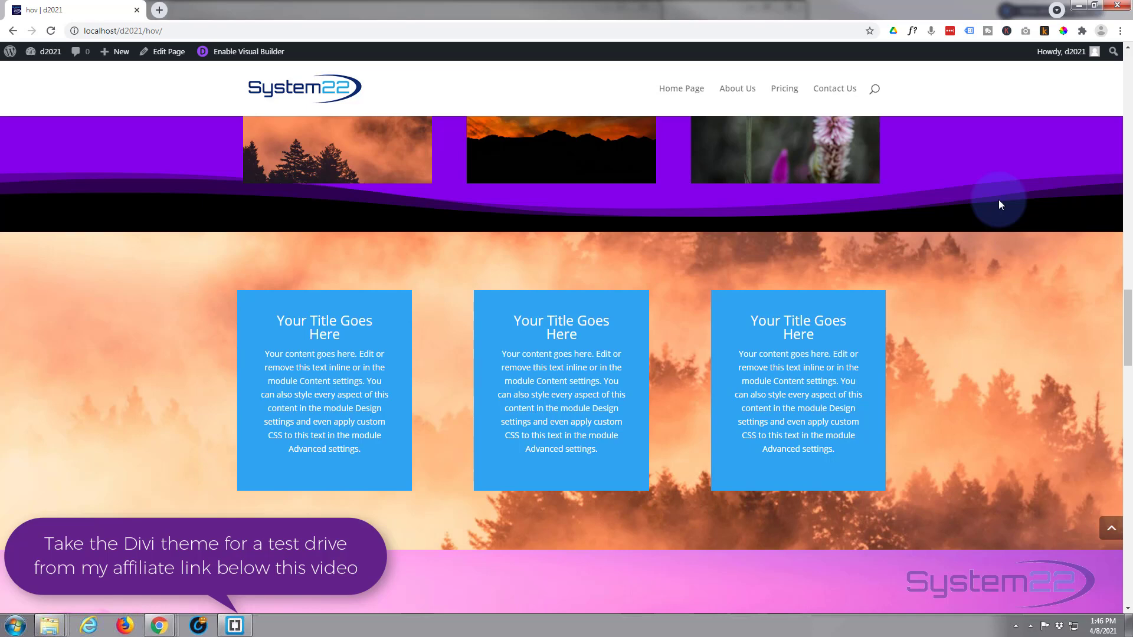
click(257, 55)
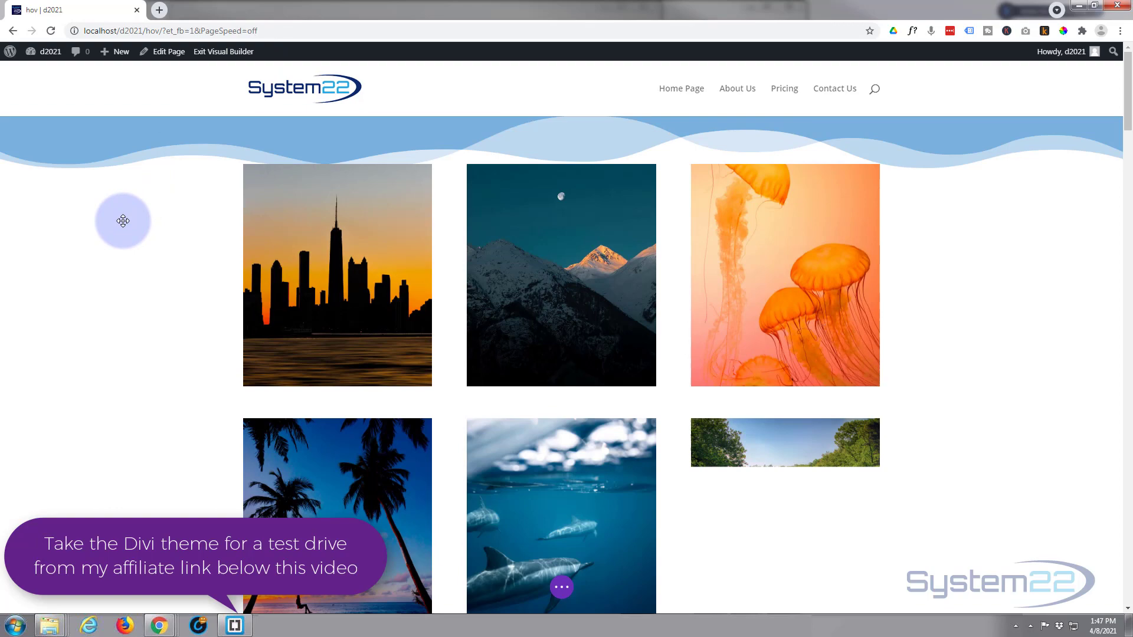
scroll(122, 221, down, 15)
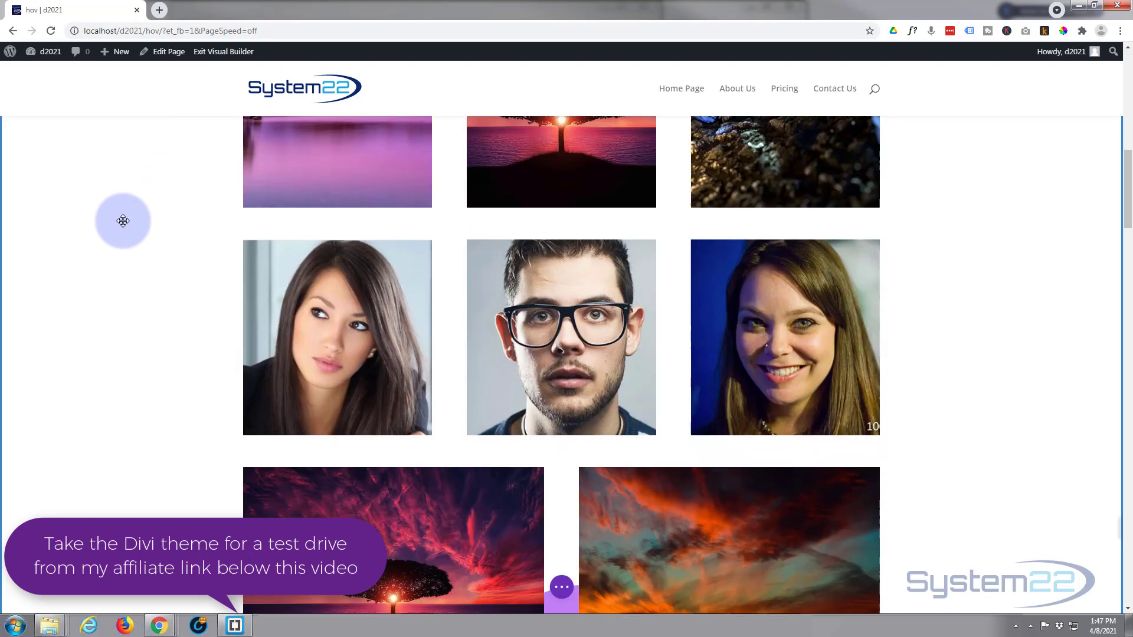
scroll(123, 221, down, 3)
scroll(123, 220, down, 8)
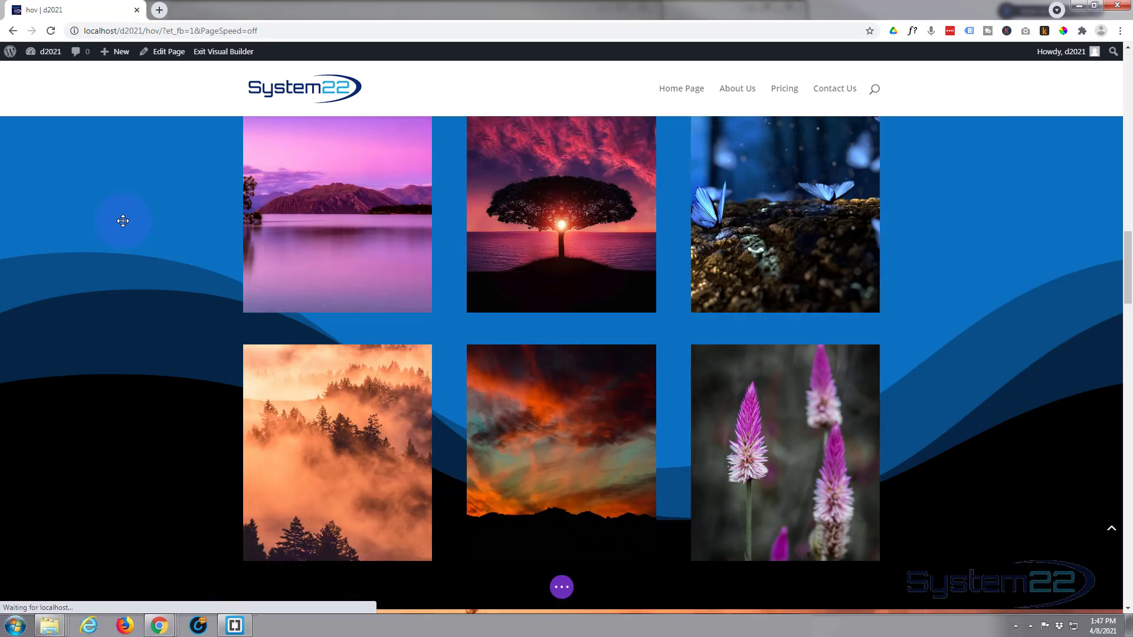
scroll(123, 219, down, 7)
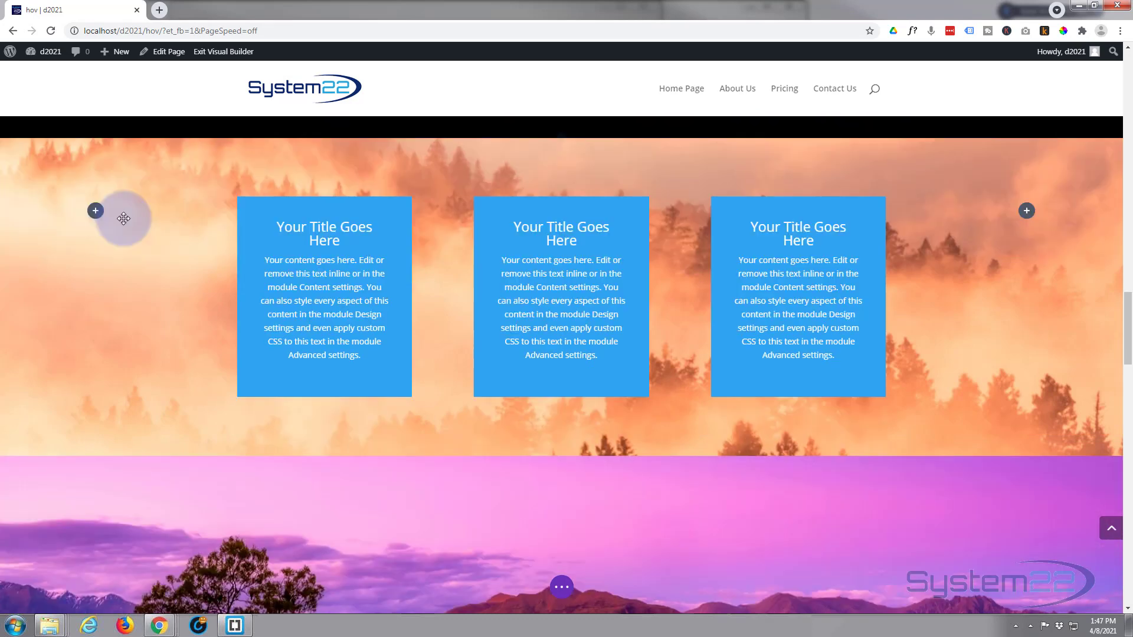
scroll(123, 217, up, 3)
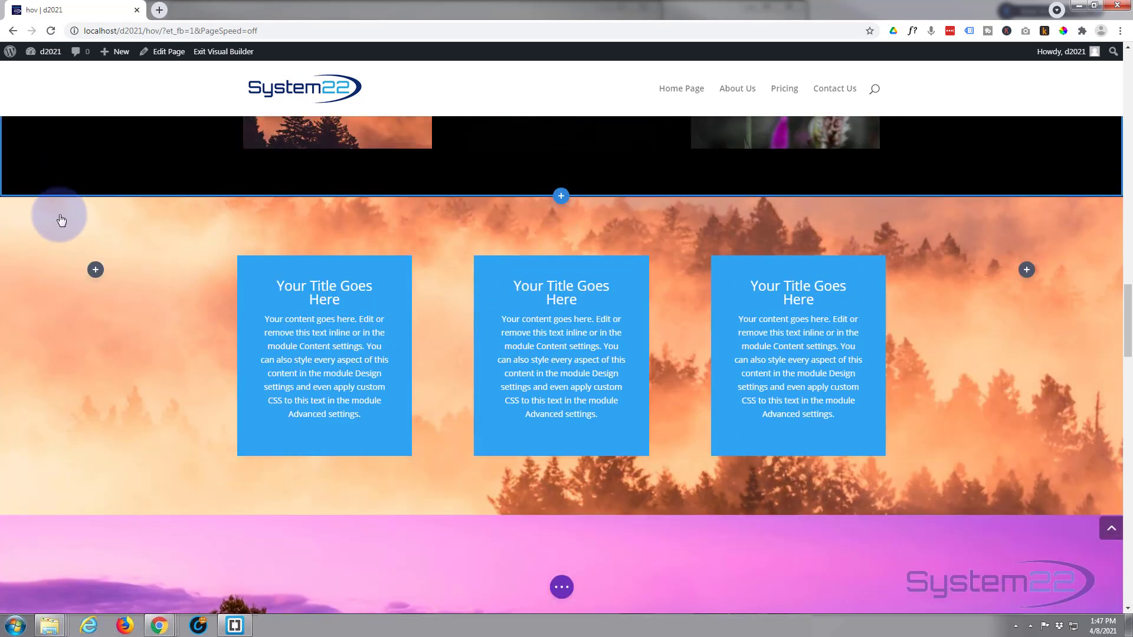
mouse_move(59, 218)
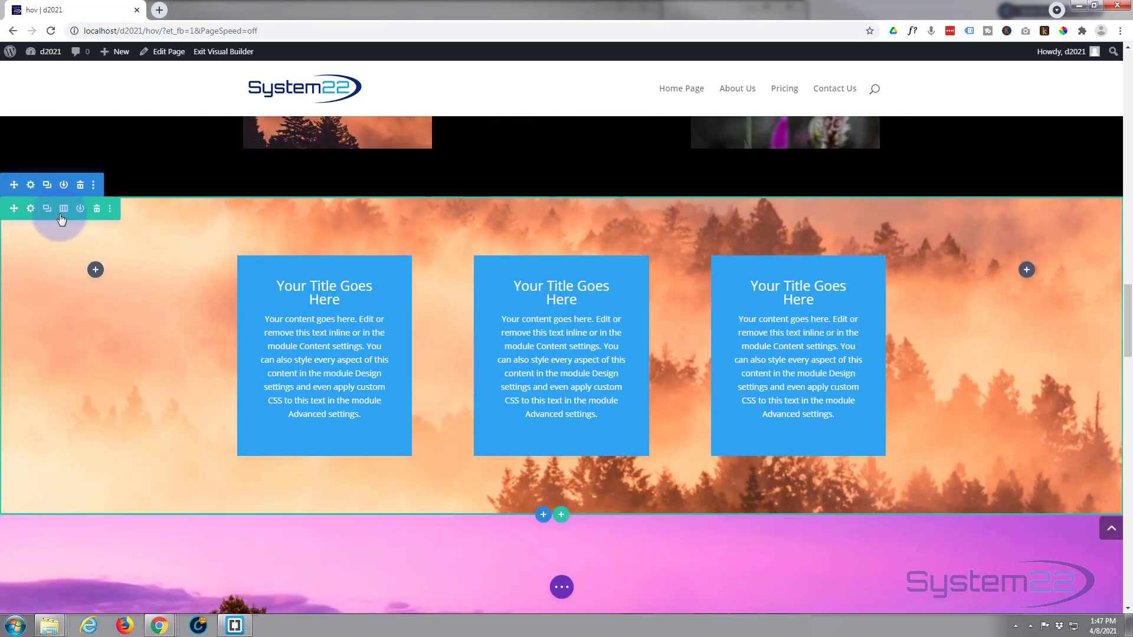
click(81, 186)
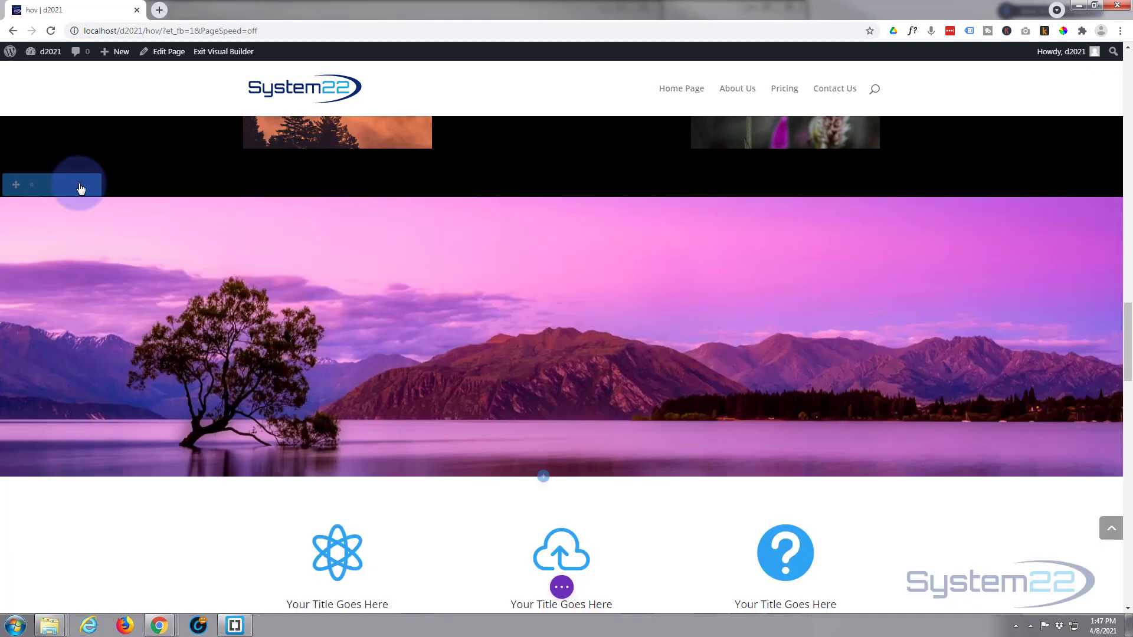
Insert a Regular section with a five-column row above the lake section, adding no module
click(561, 197)
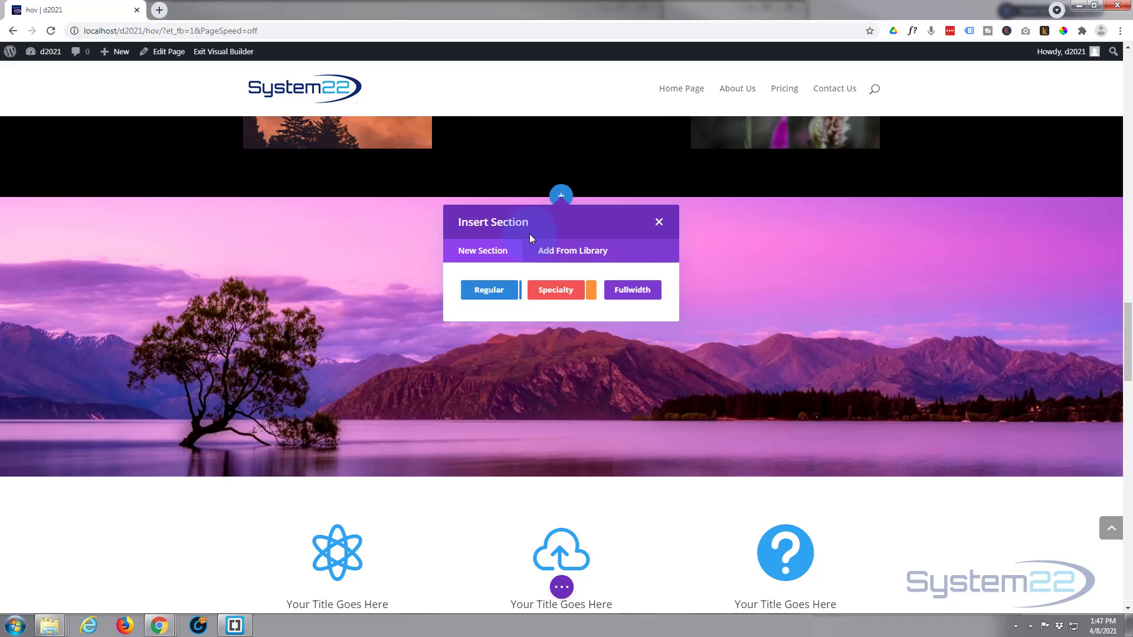
click(494, 293)
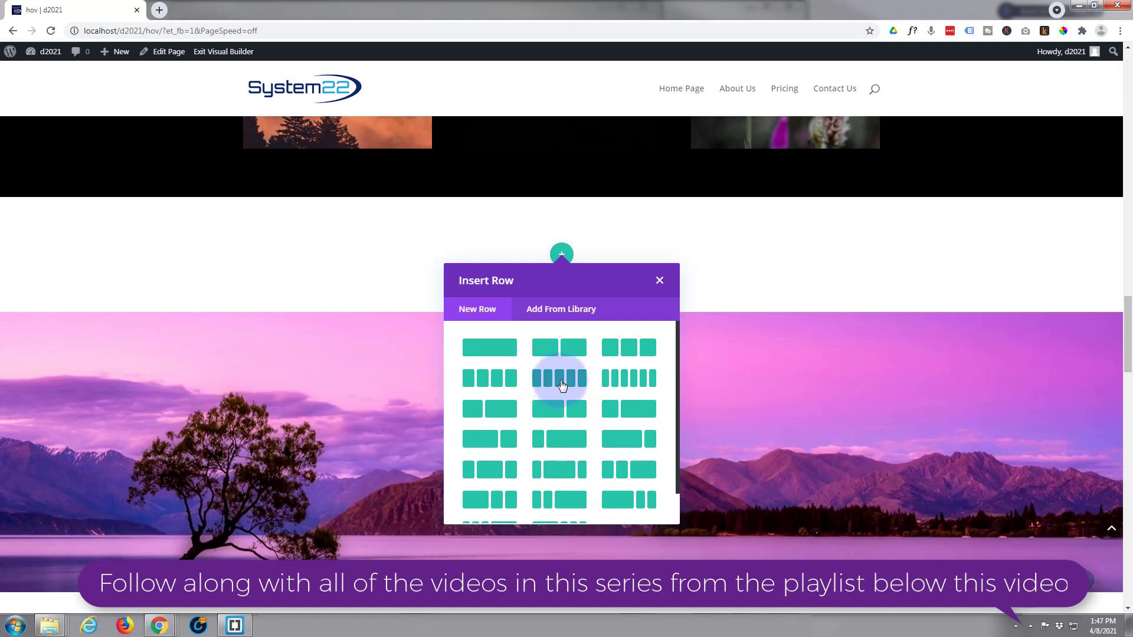
click(561, 385)
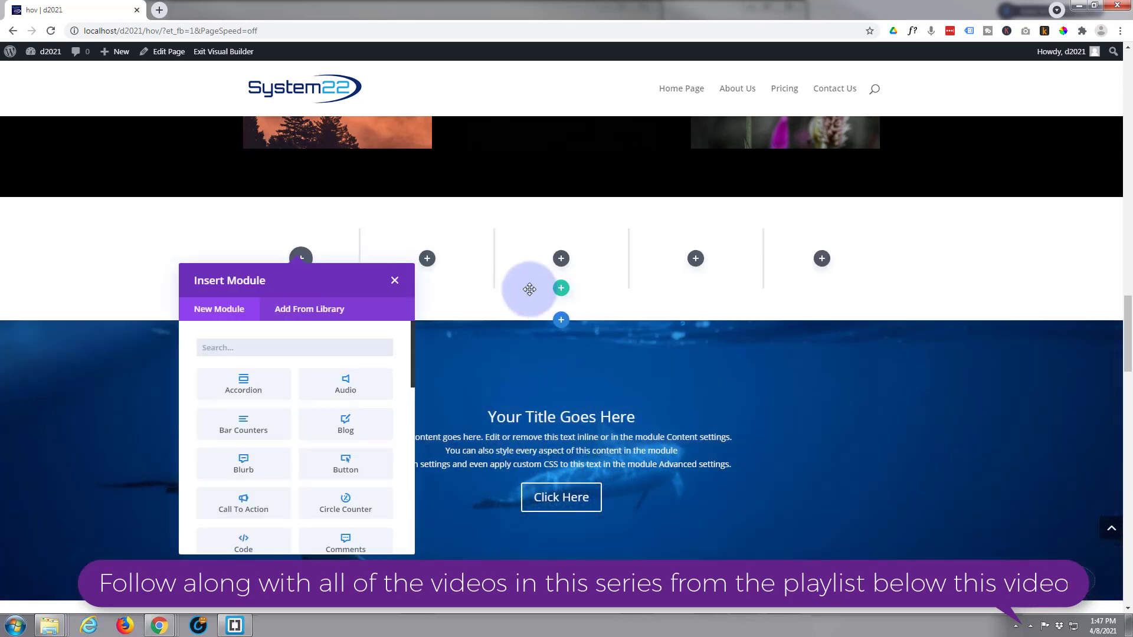
click(395, 281)
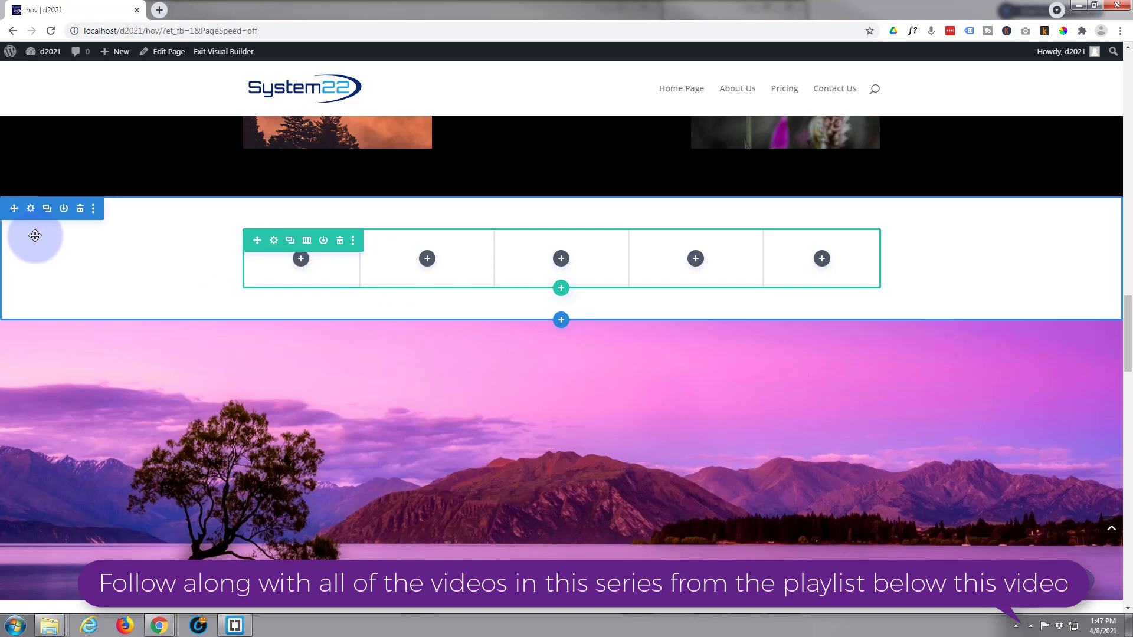
Set the misty forest image from the Media Library as the section's background image
click(30, 209)
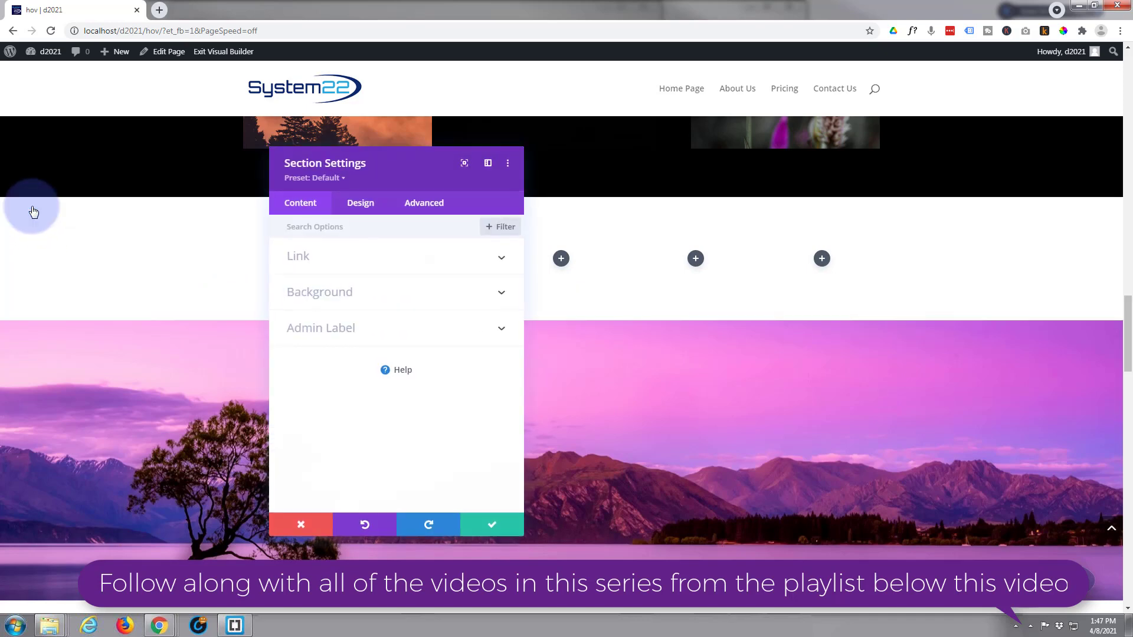
click(368, 298)
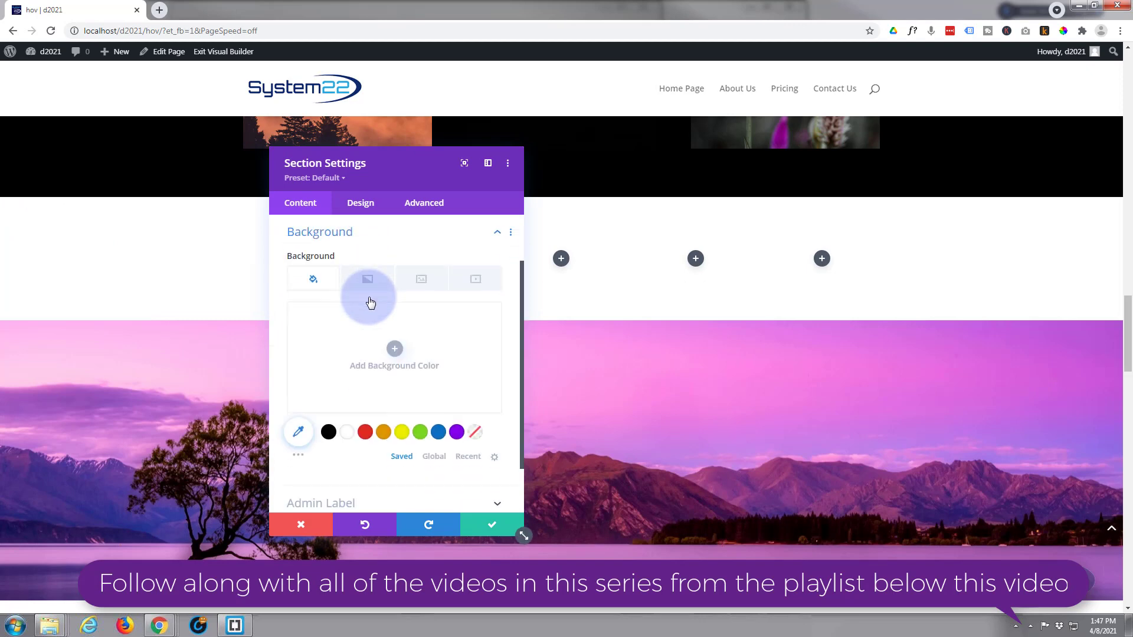
click(430, 283)
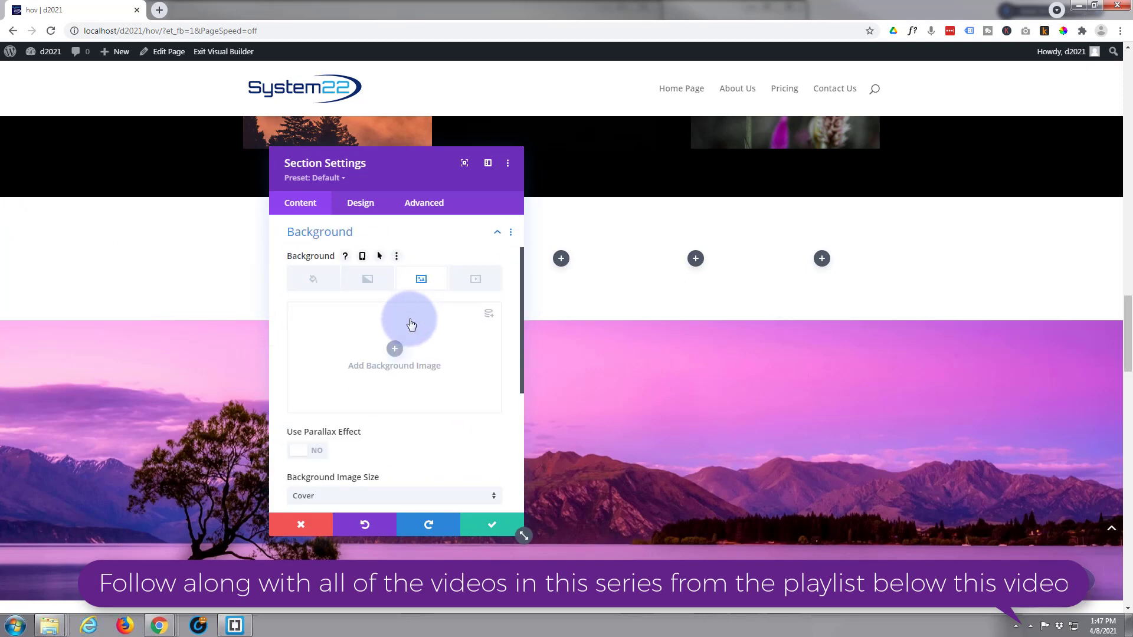
click(394, 348)
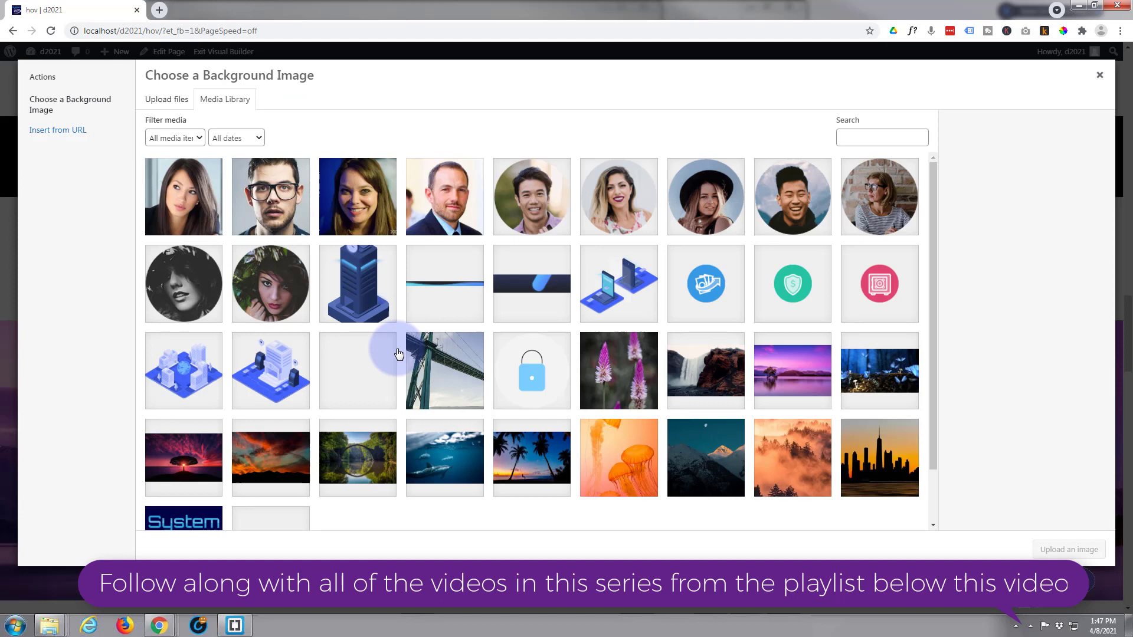
scroll(466, 345, down, 1)
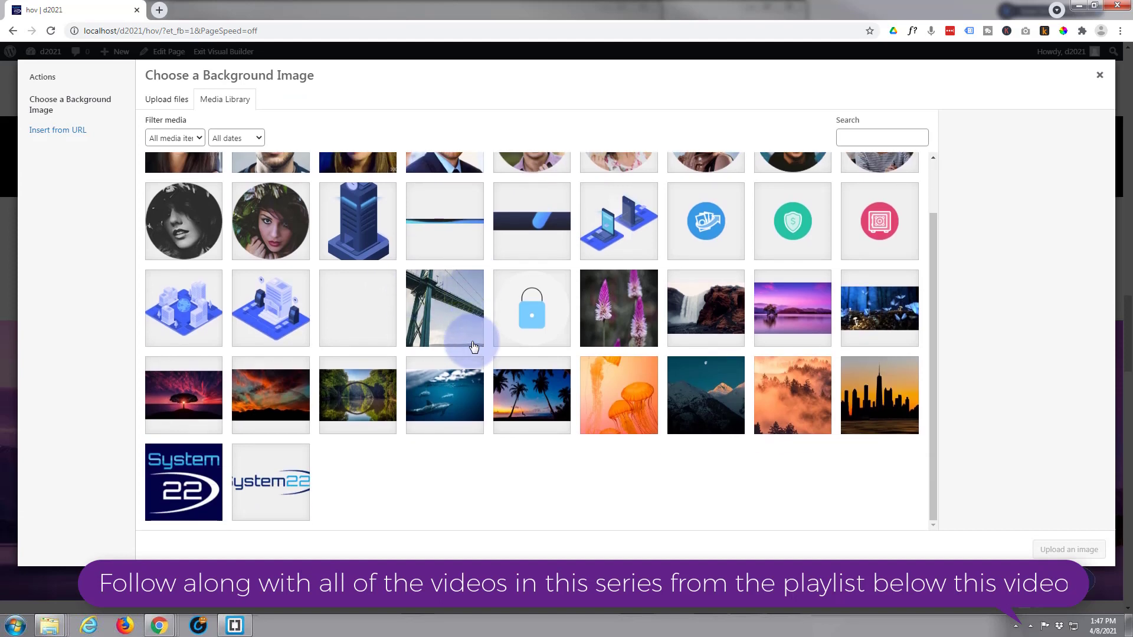
click(787, 401)
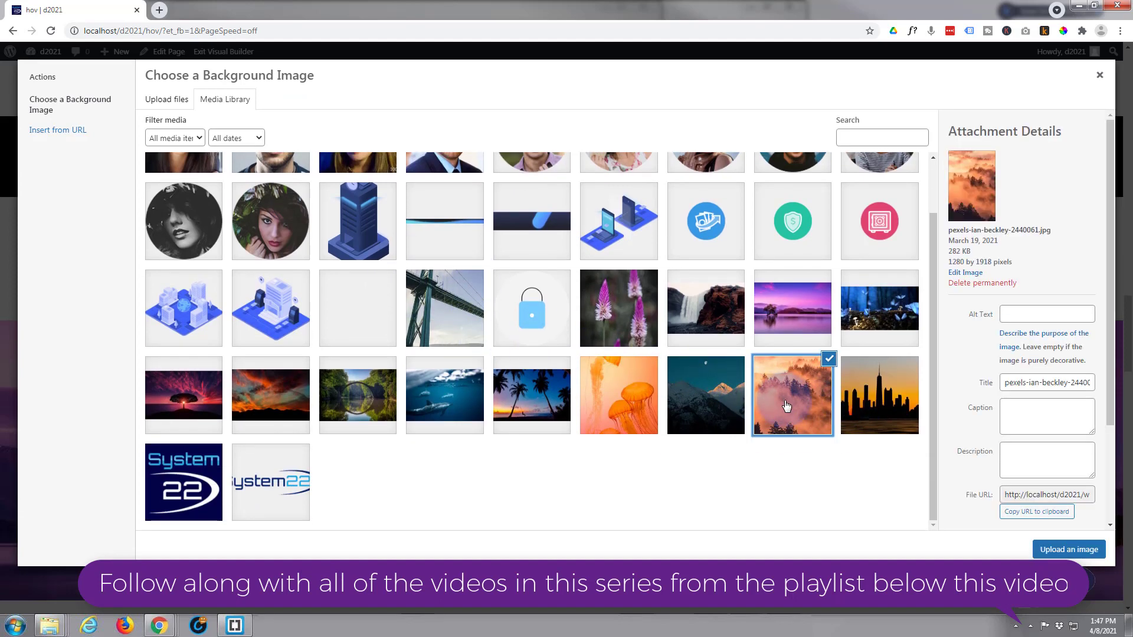
click(1047, 551)
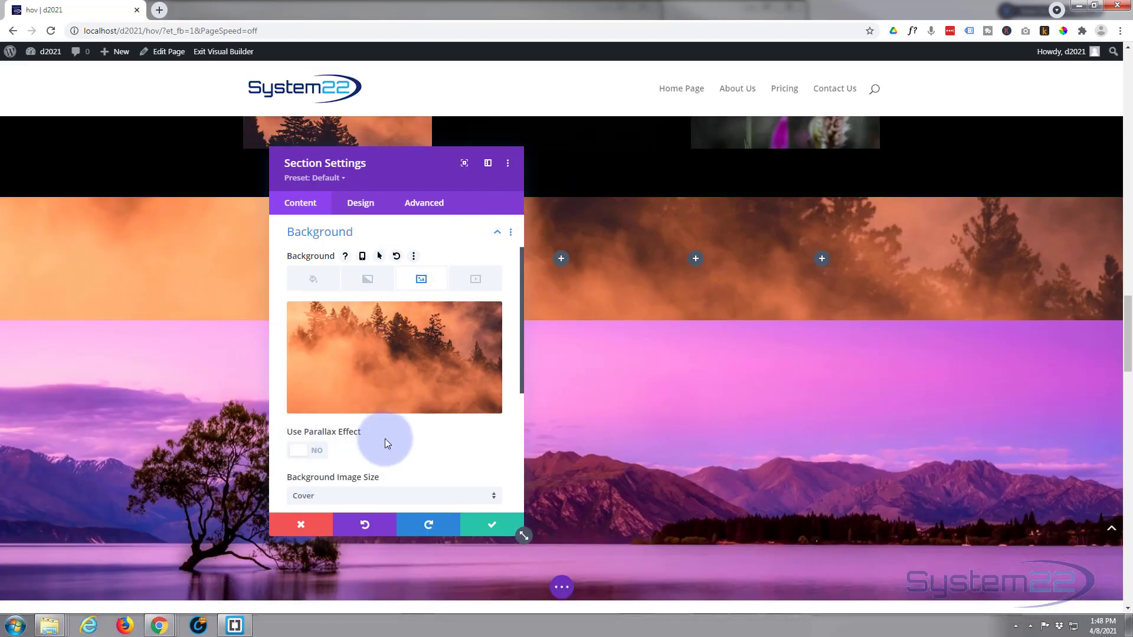
Turn on the background parallax effect with the CSS parallax method
scroll(384, 438, down, 1)
click(317, 393)
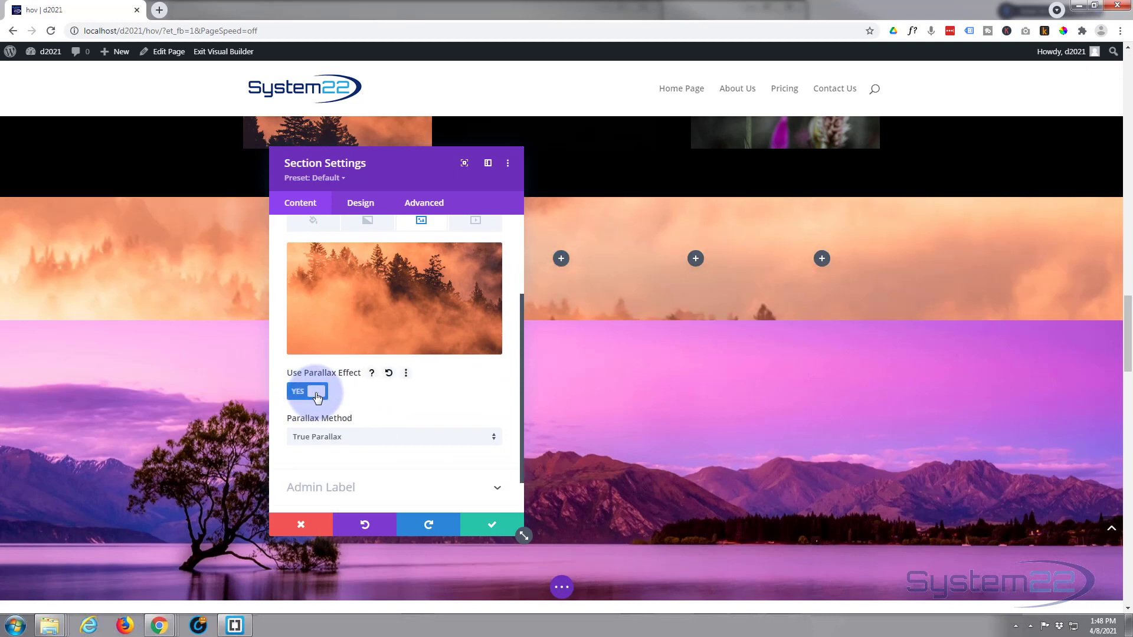
click(371, 443)
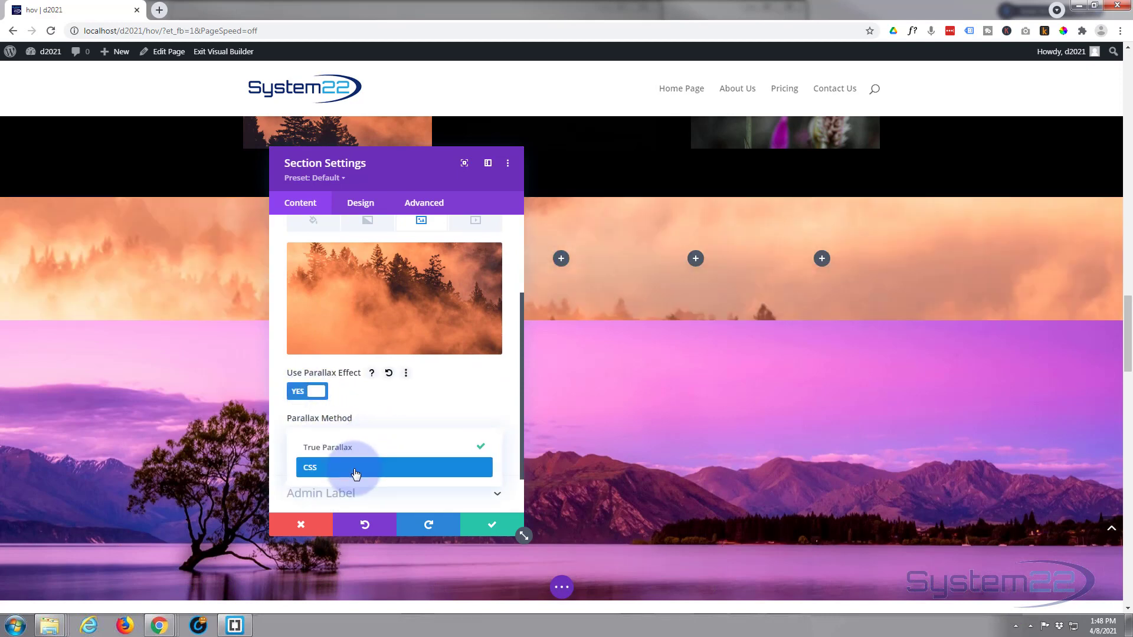
click(356, 469)
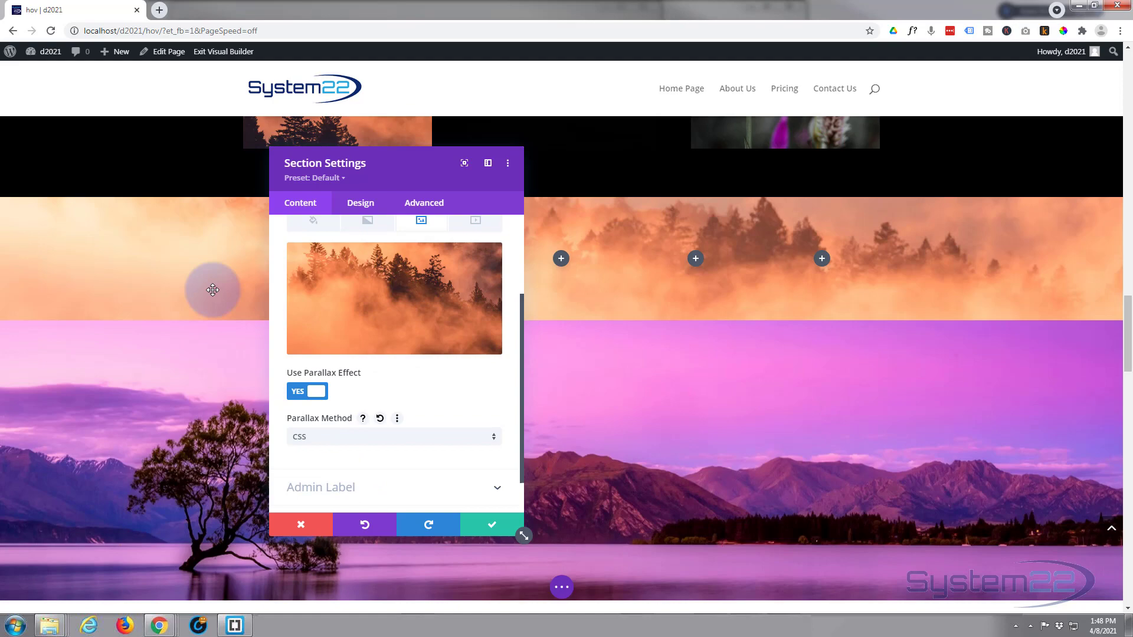
scroll(209, 253, up, 2)
scroll(209, 254, down, 3)
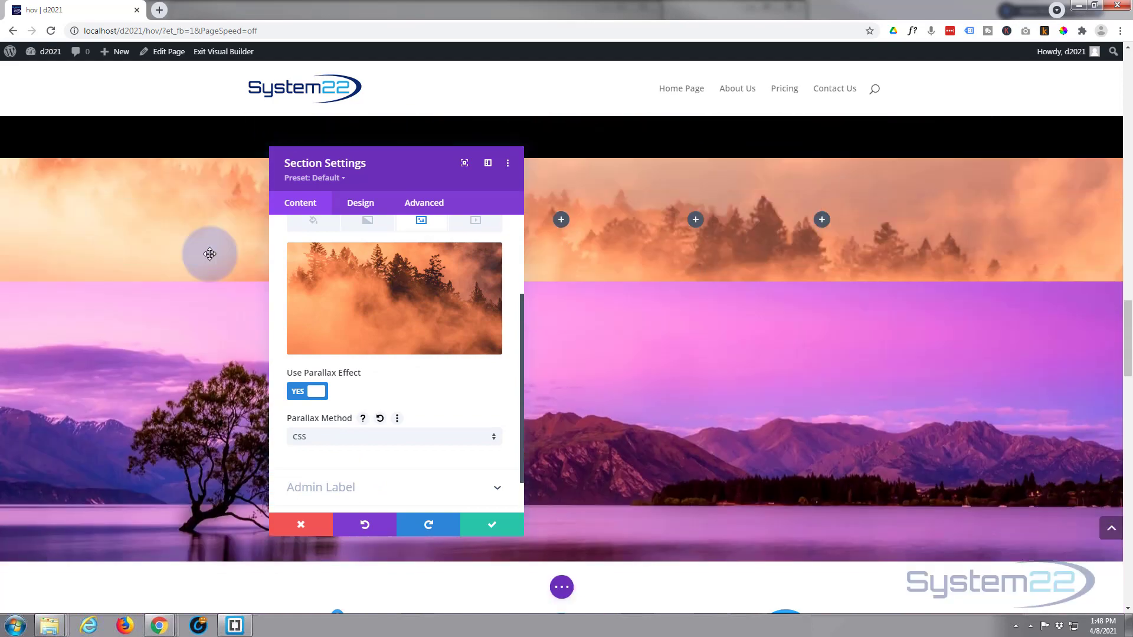
scroll(210, 253, up, 3)
scroll(209, 253, up, 3)
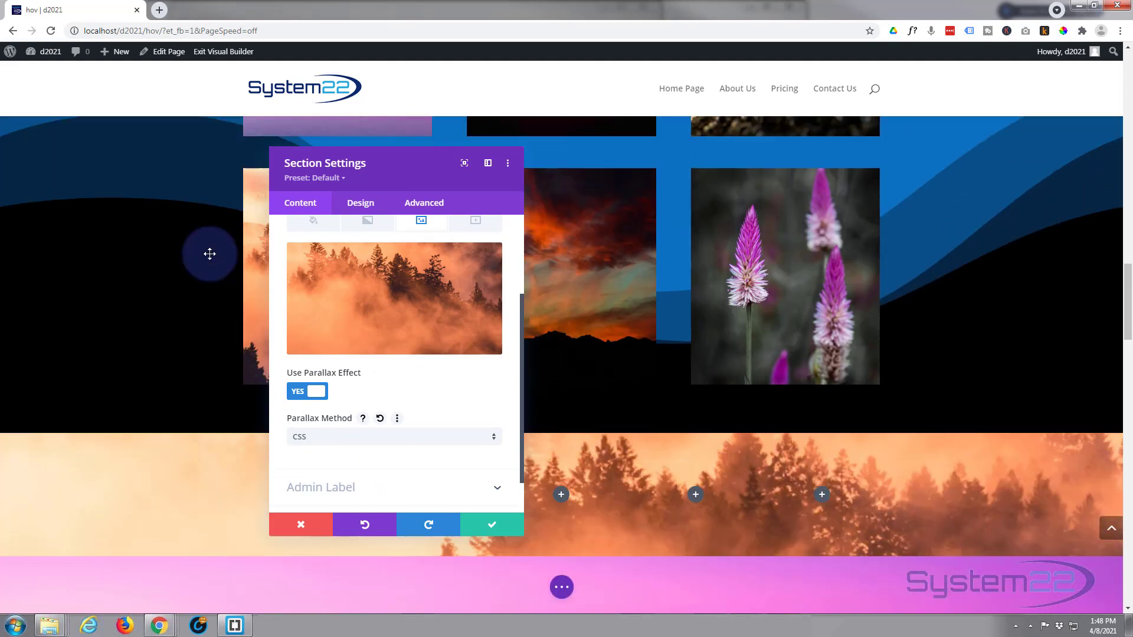
scroll(209, 253, down, 5)
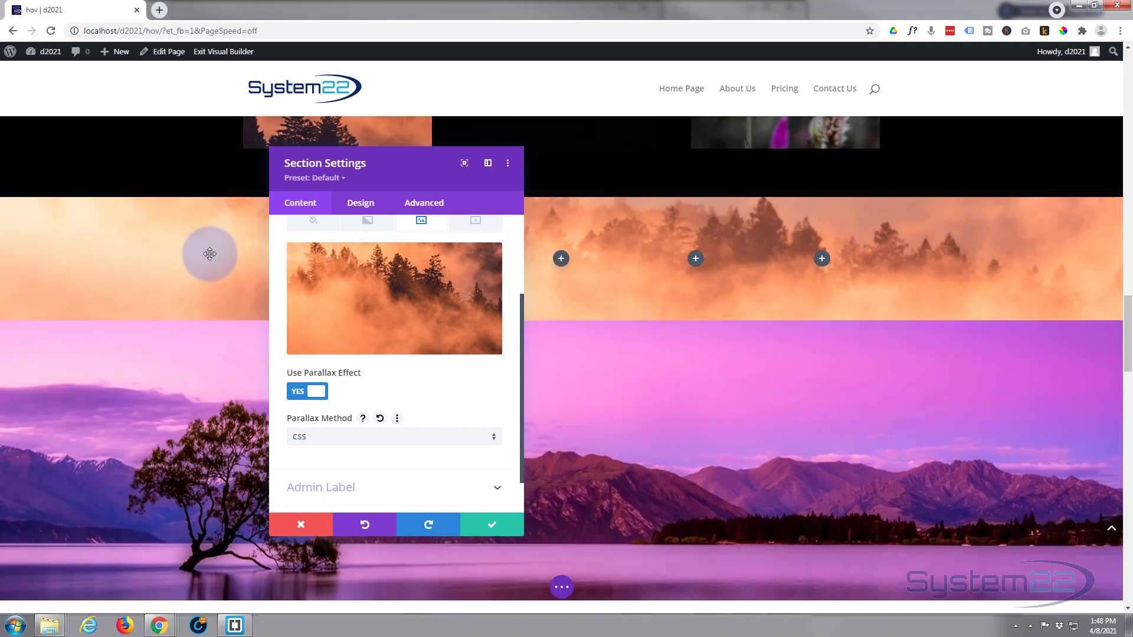
scroll(209, 253, up, 2)
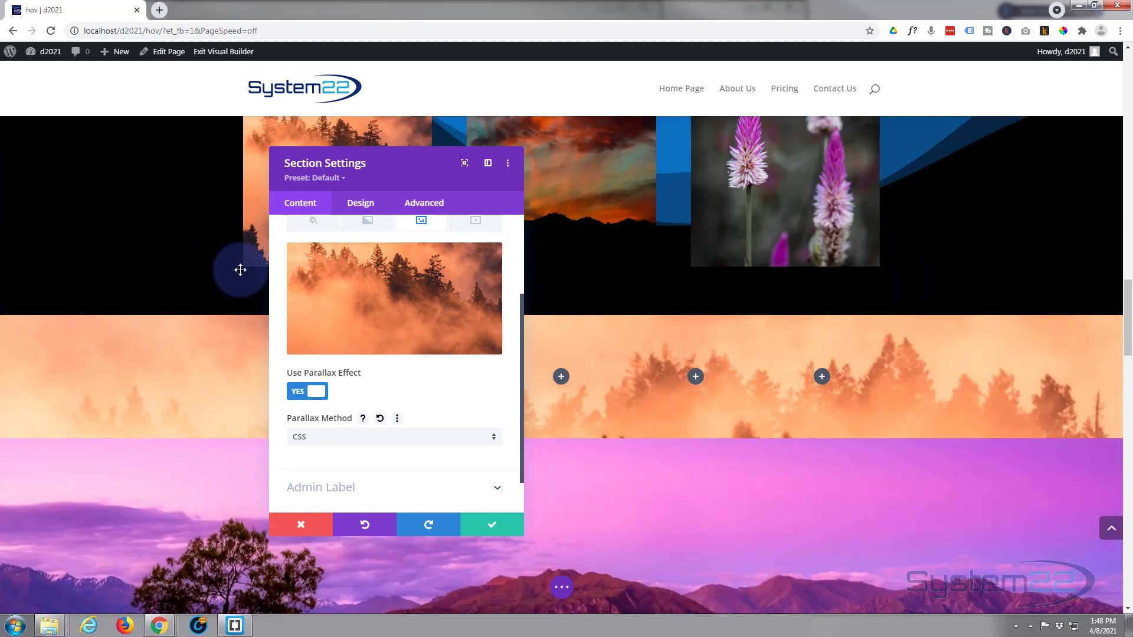
Set the section's top and bottom padding to 0px in Design > Spacing and save
click(360, 206)
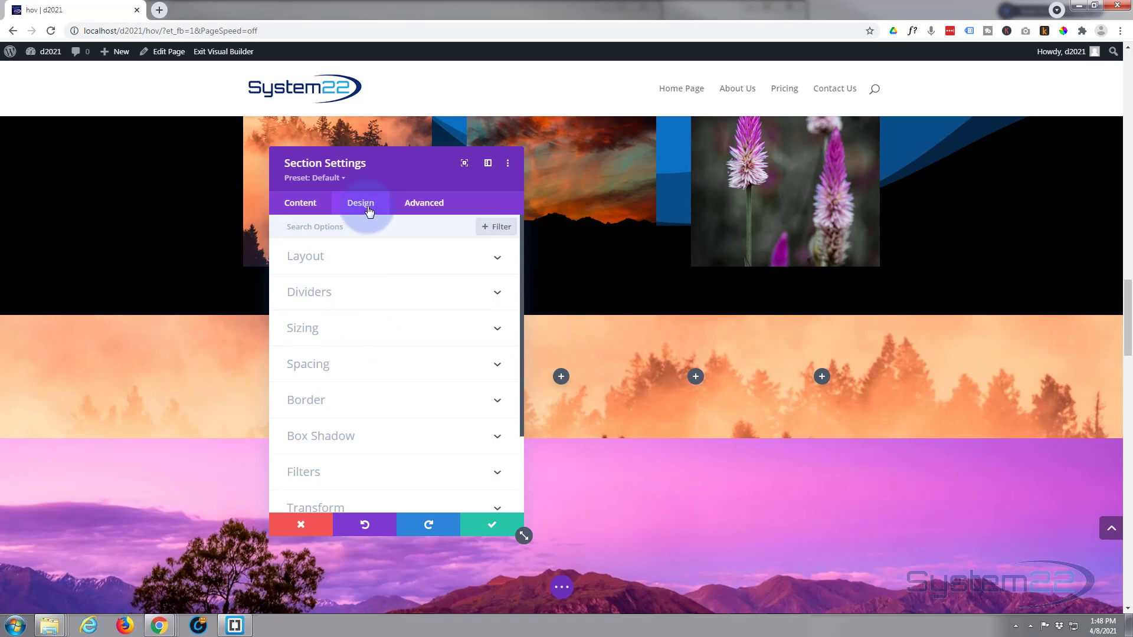
click(353, 363)
click(313, 337)
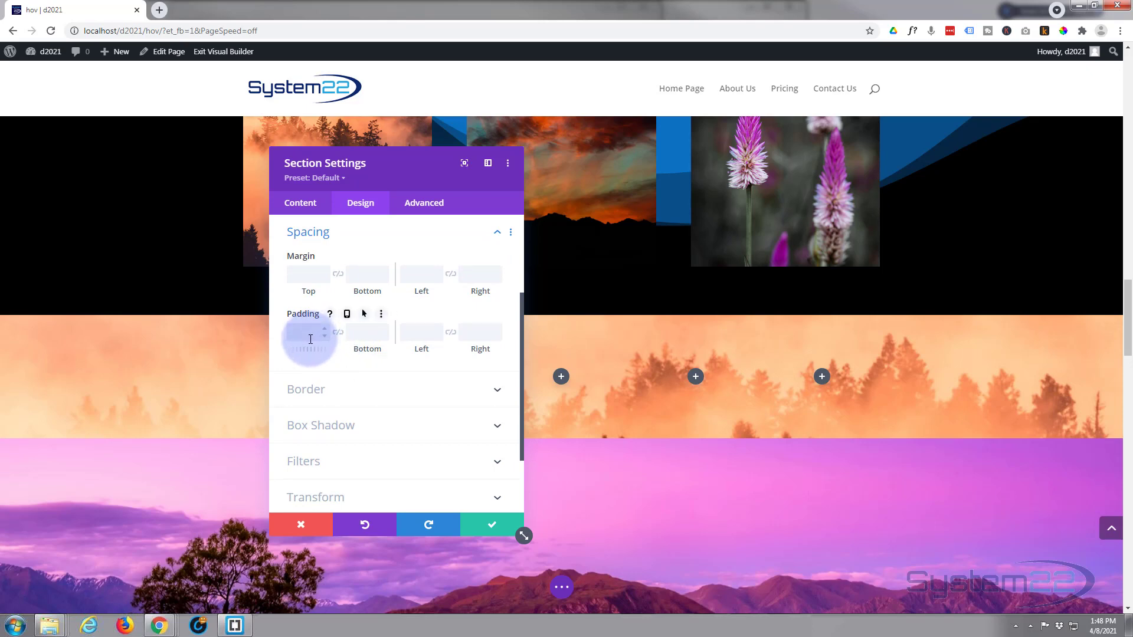
text(0px)
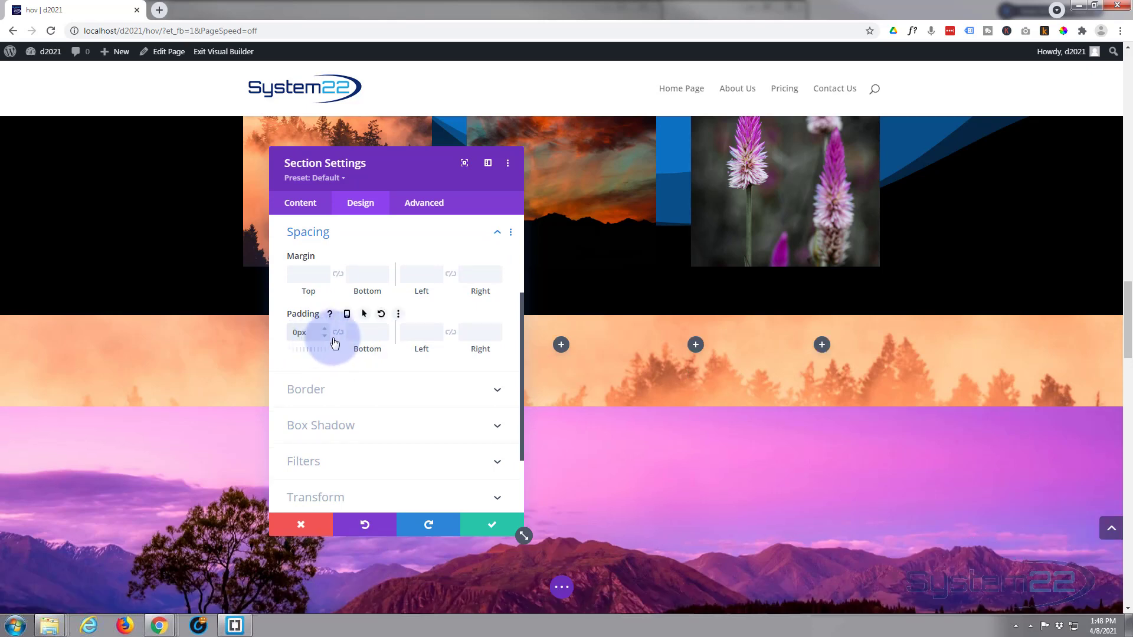
click(339, 334)
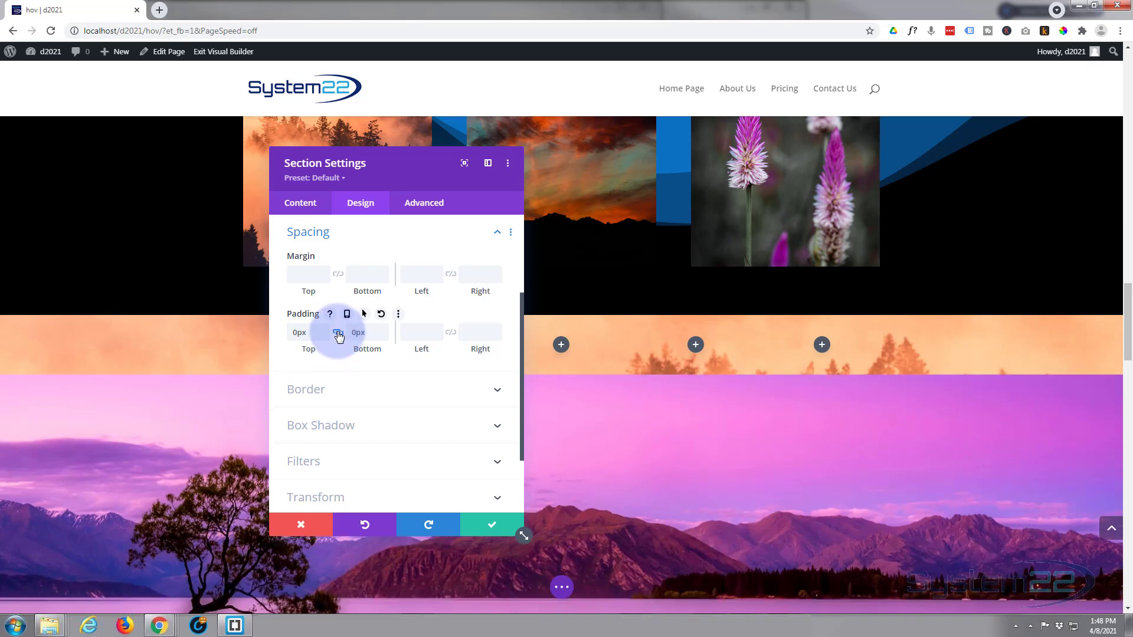
click(493, 525)
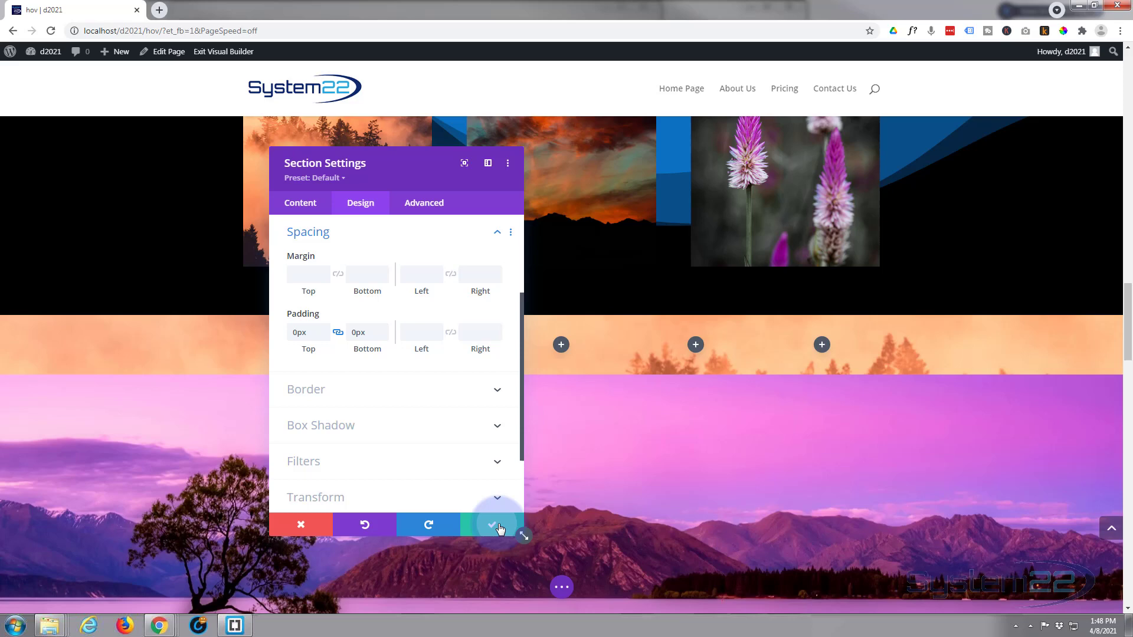
Set the five-column row's Width and Max Width to 100% in its Design > Sizing options
mouse_move(347, 341)
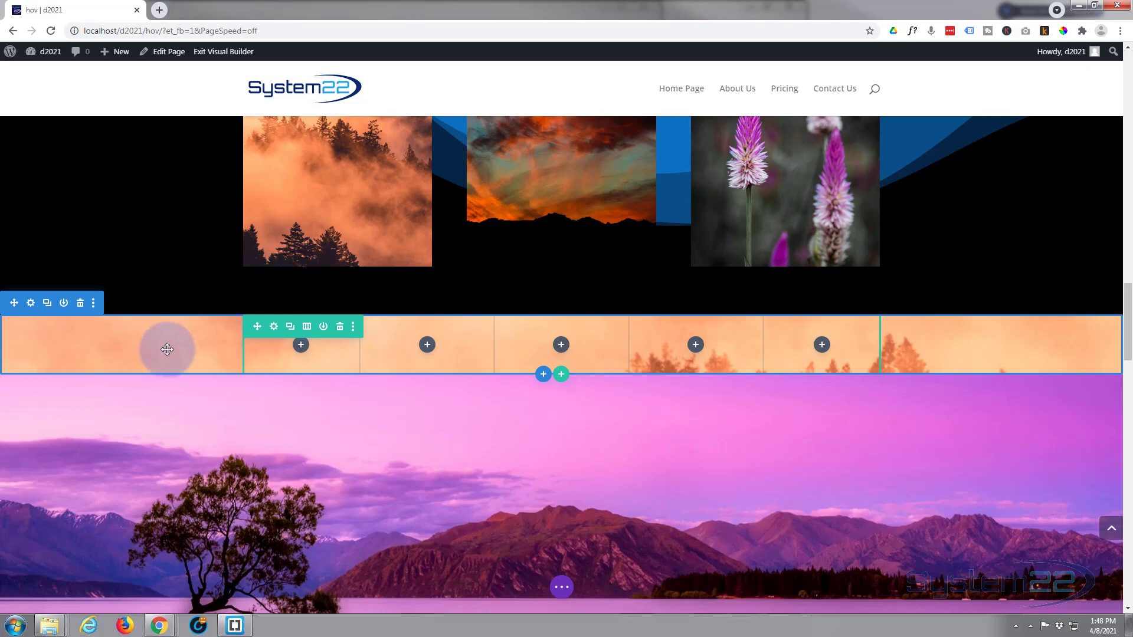
click(274, 328)
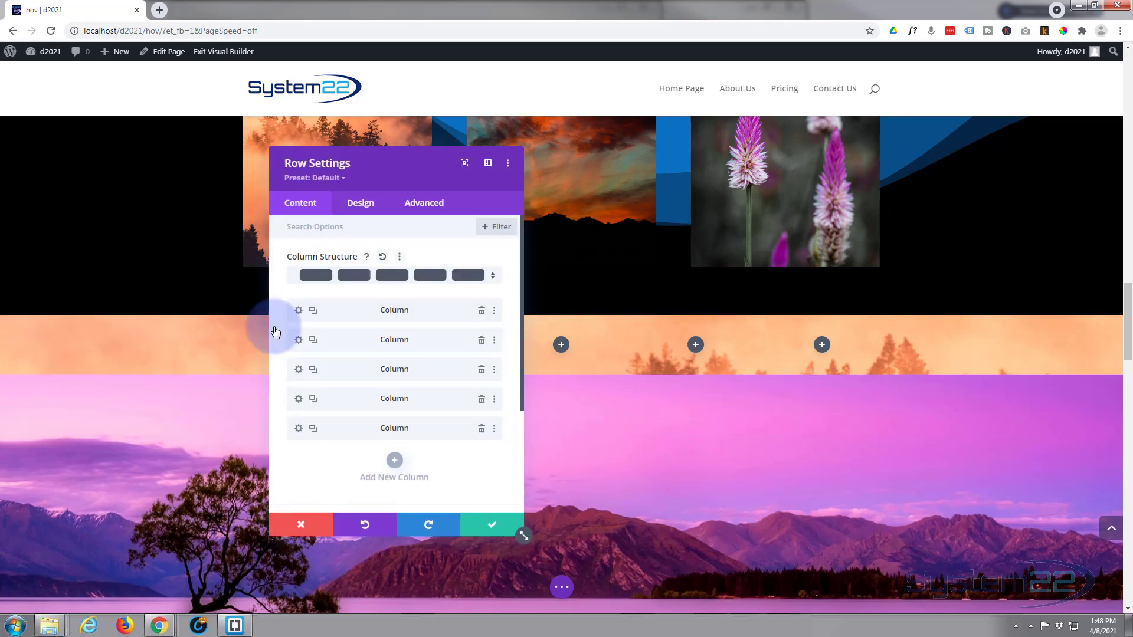
click(358, 205)
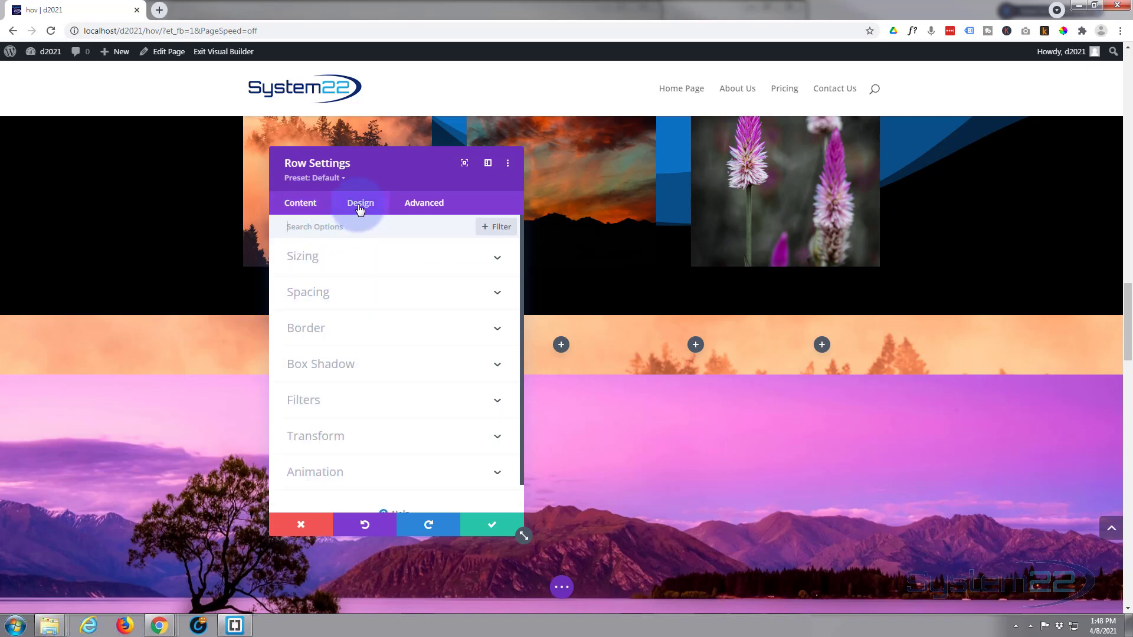
click(366, 257)
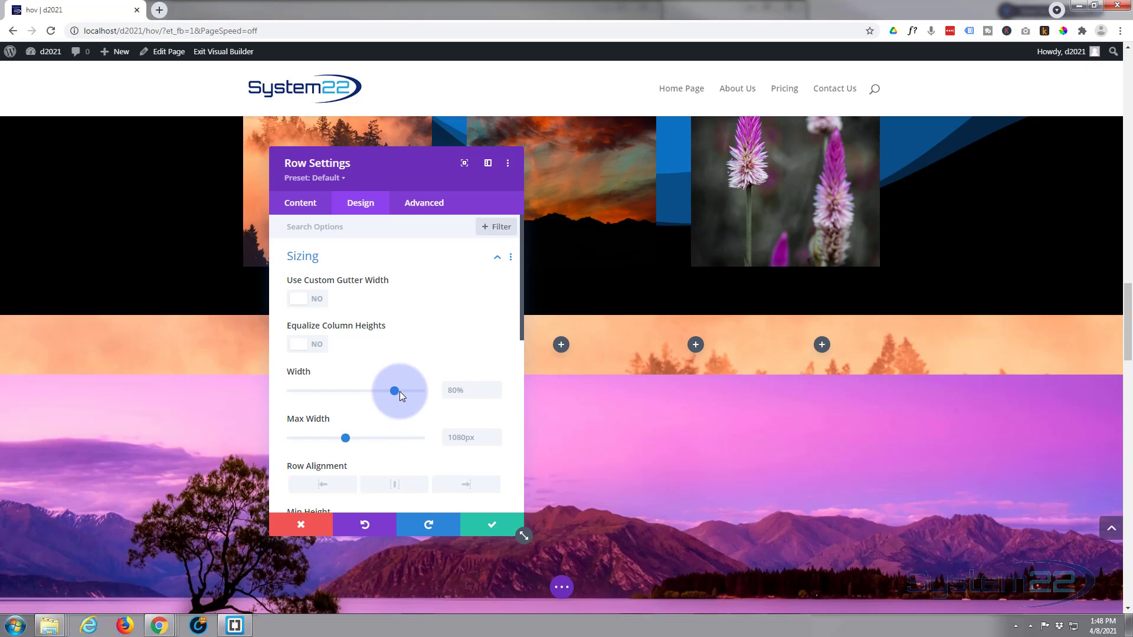
mouse_move(438, 391)
mouse_down()
mouse_move(450, 387)
mouse_move(424, 390)
mouse_up()
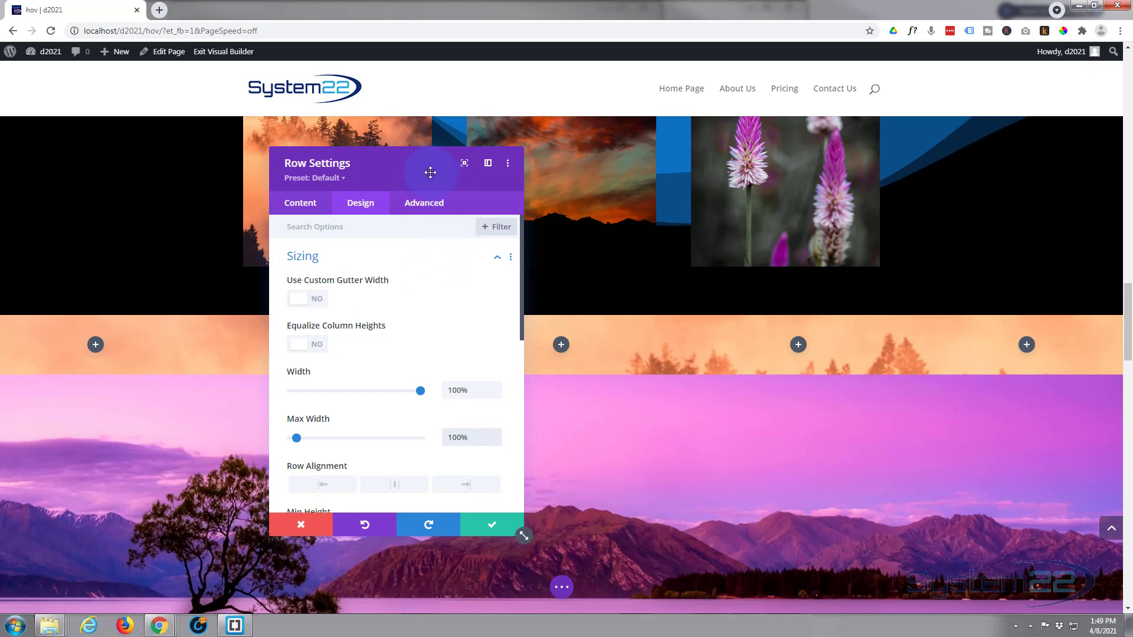
drag(430, 172, 512, 196)
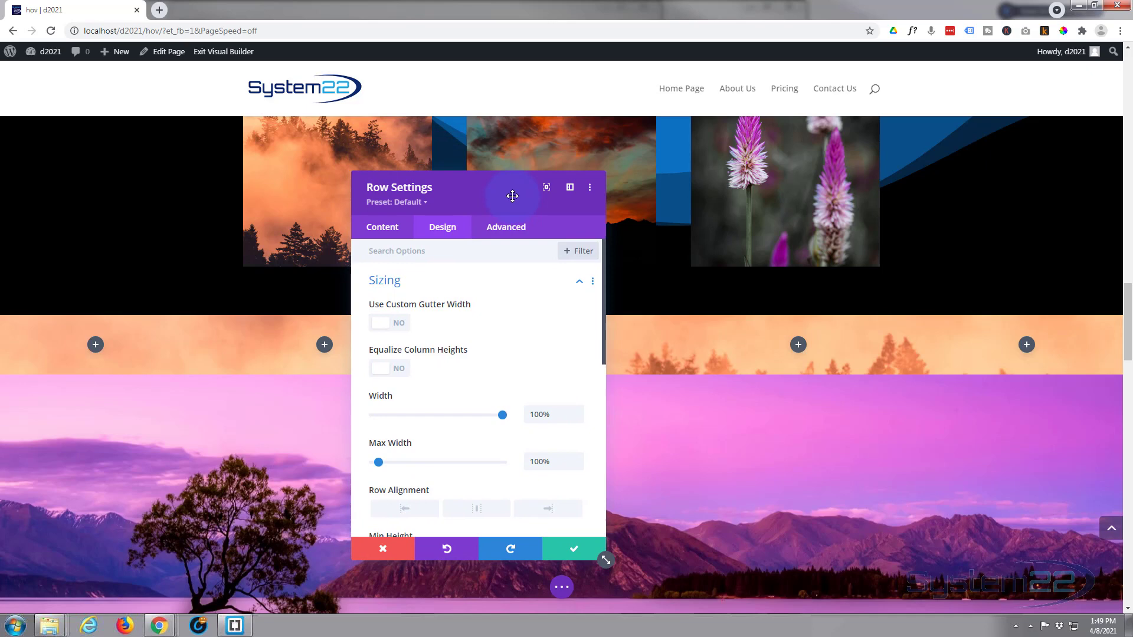
click(458, 286)
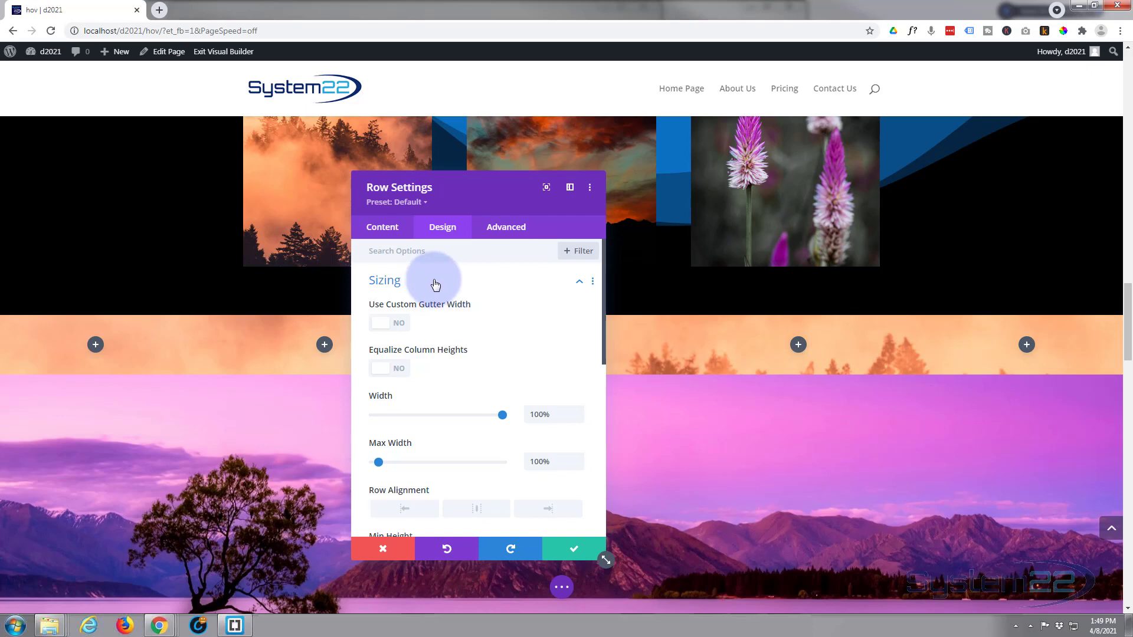
Give the row 100px top and bottom padding in Design > Spacing and save the row
click(439, 285)
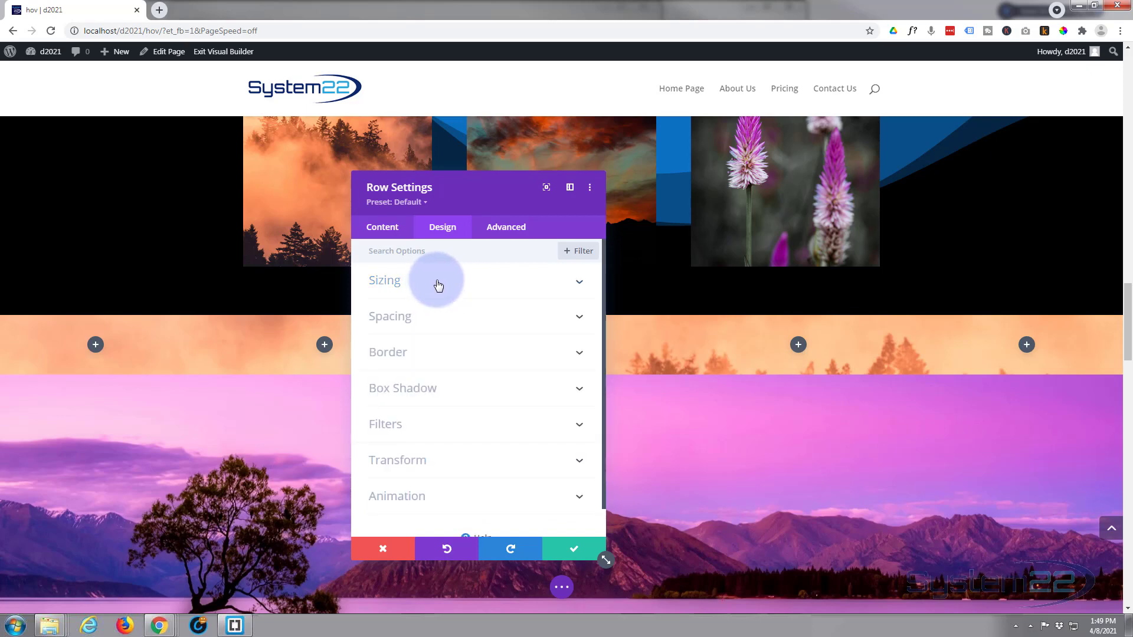
click(440, 323)
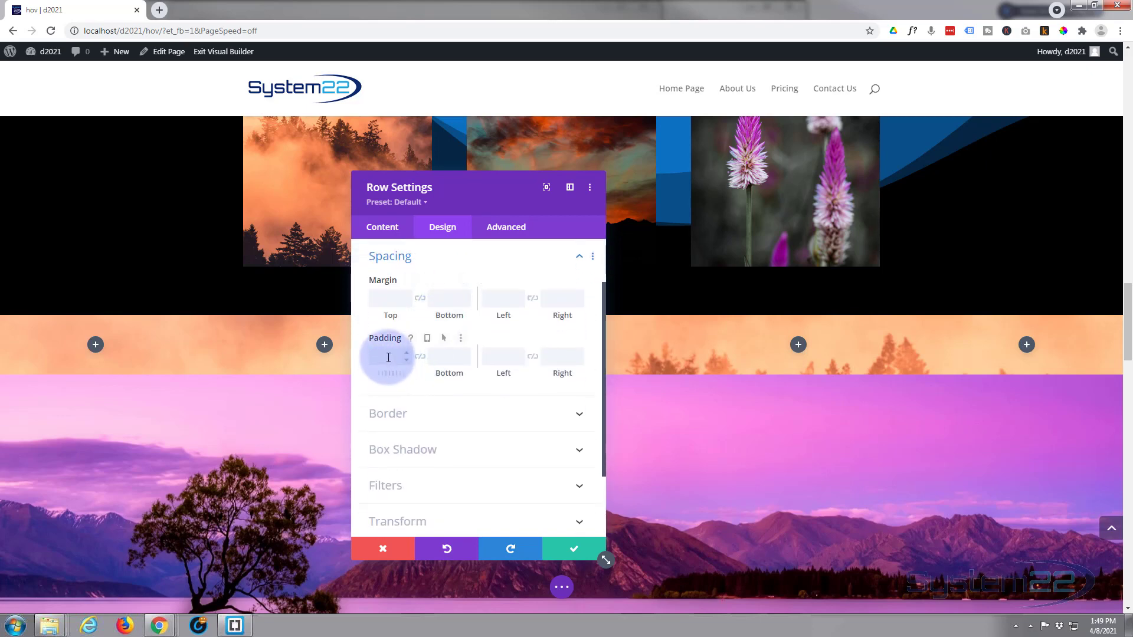
click(388, 357)
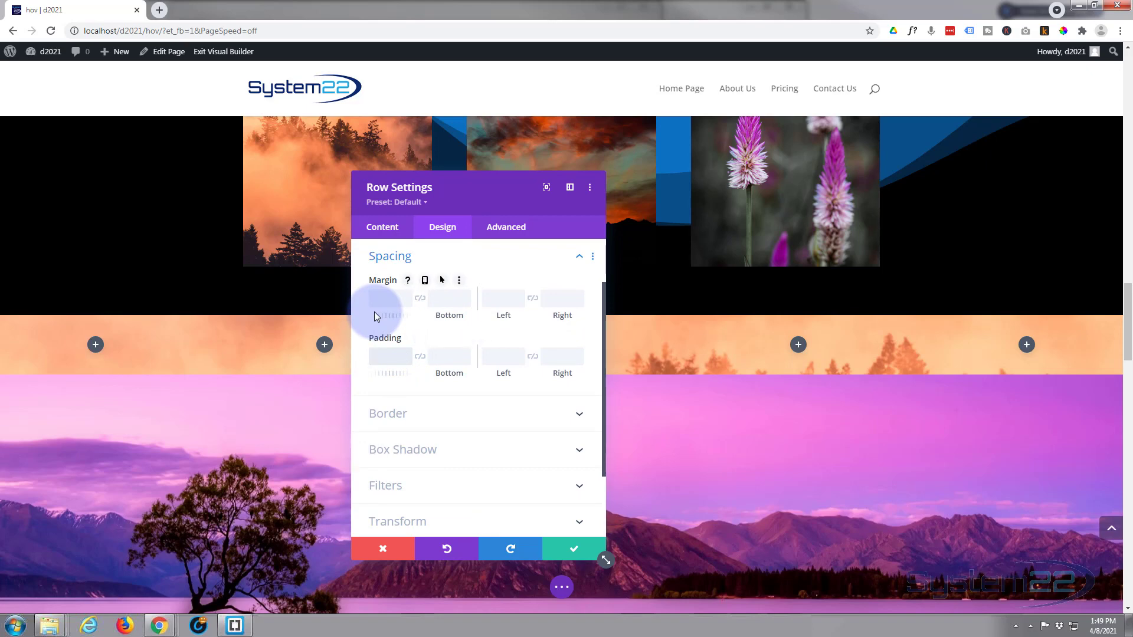
text(100px)
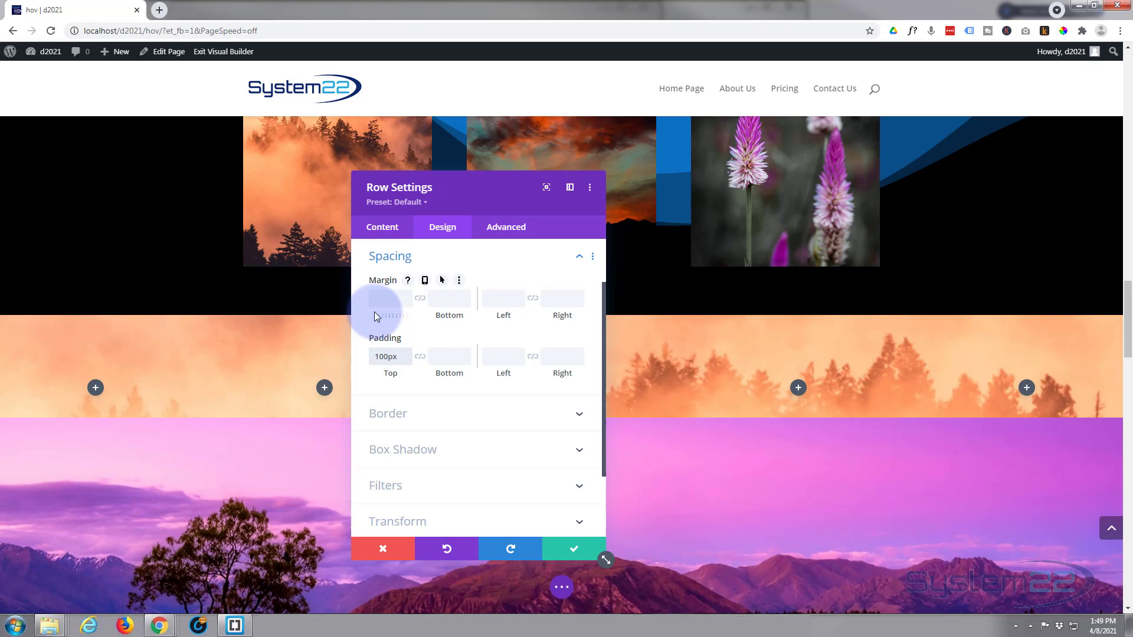
click(419, 358)
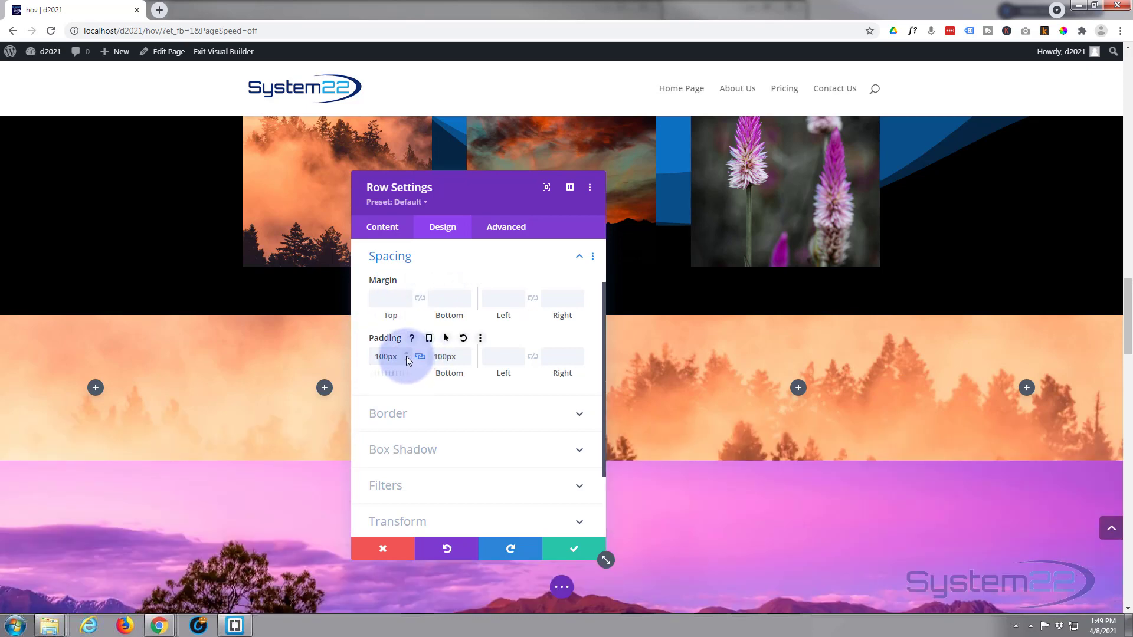
click(573, 549)
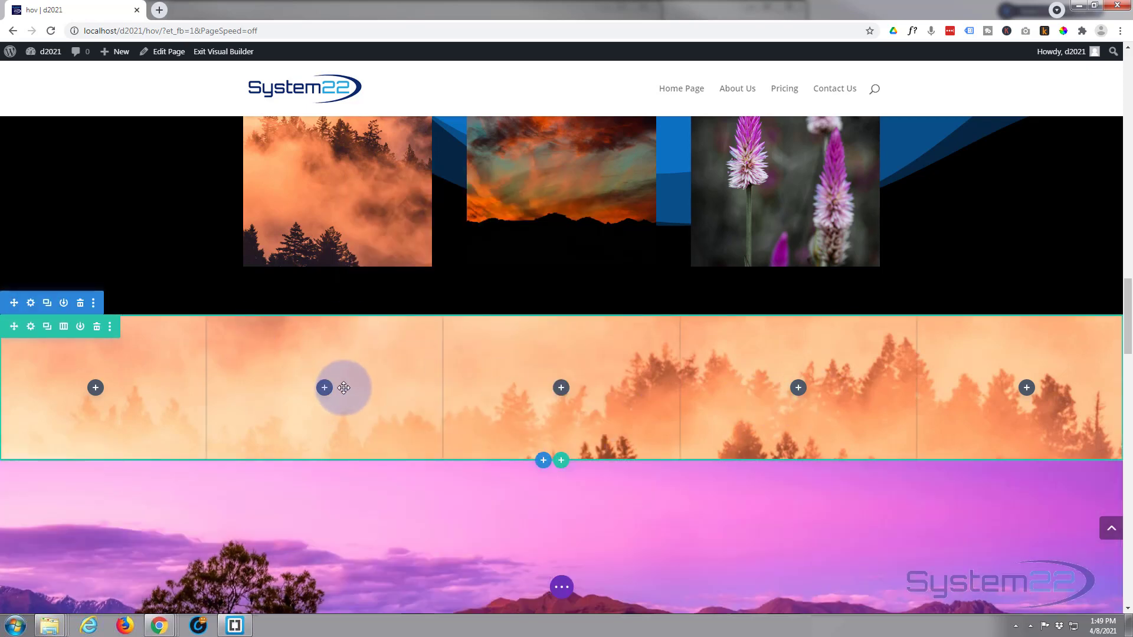
Add a blue Call To Action module to the row's second column and save it
scroll(354, 384, down, 2)
scroll(353, 384, down, 7)
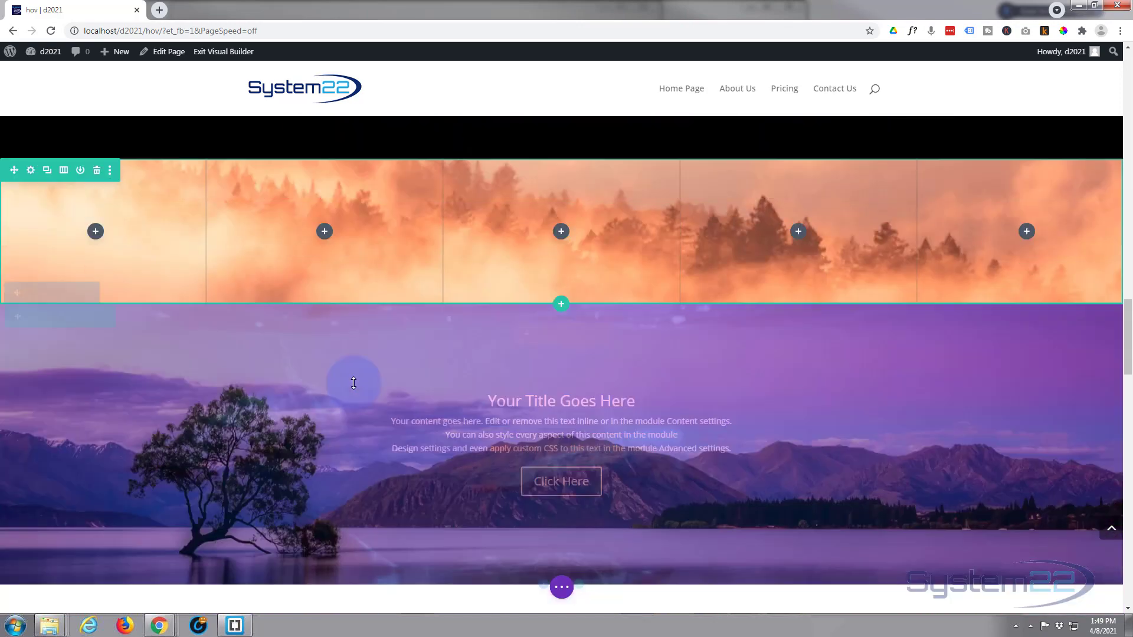
scroll(353, 385, down, 2)
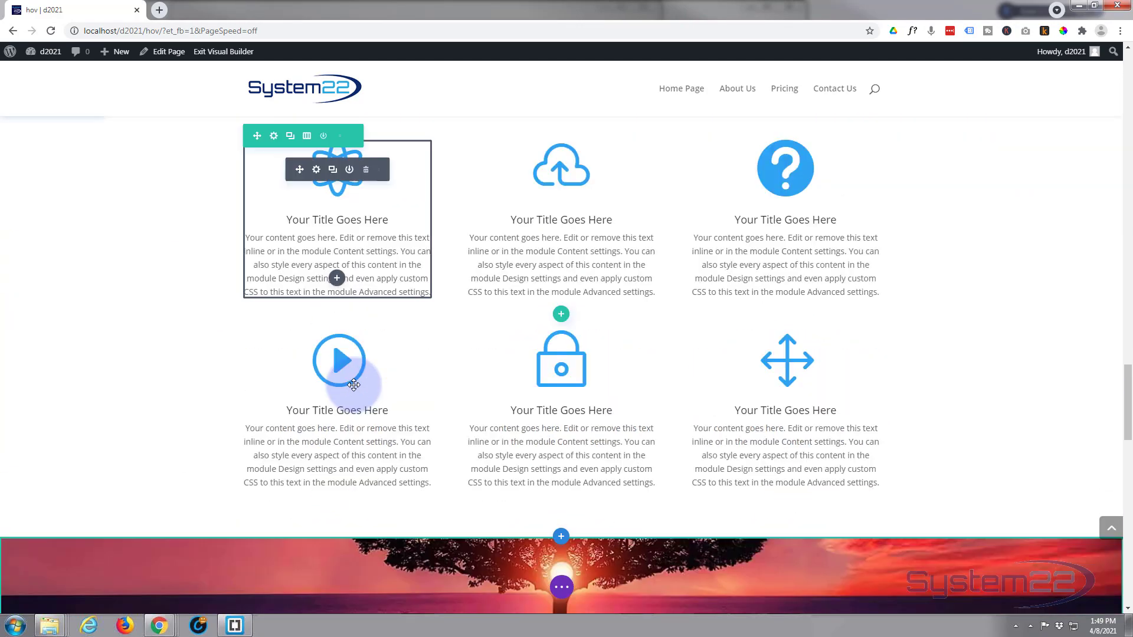
scroll(354, 383, up, 5)
scroll(354, 384, up, 8)
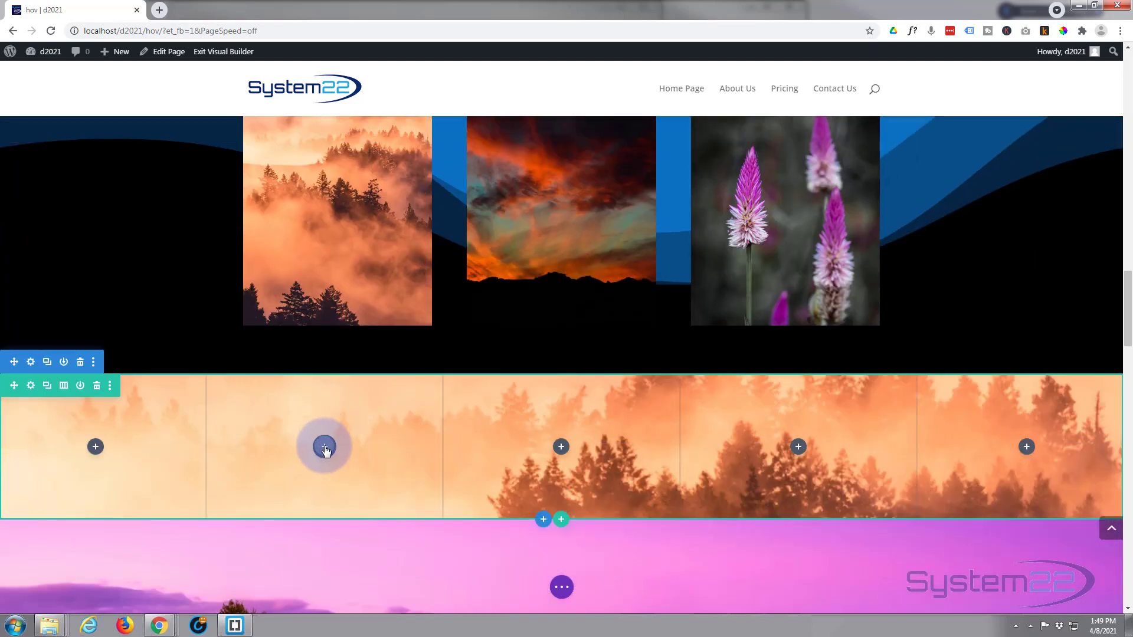
click(324, 448)
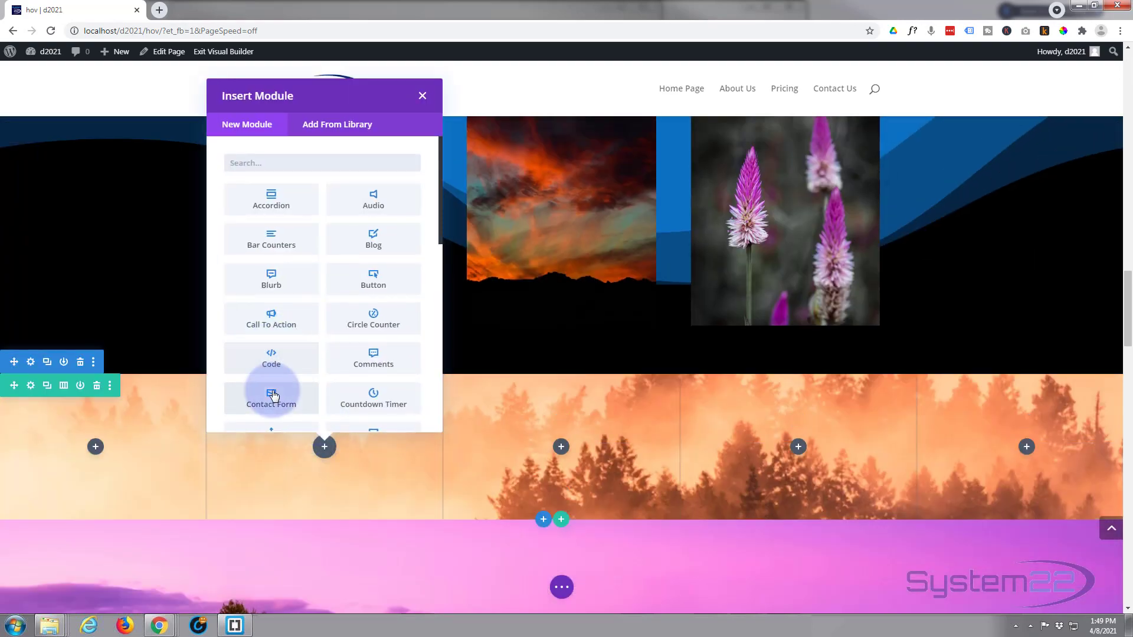
click(278, 324)
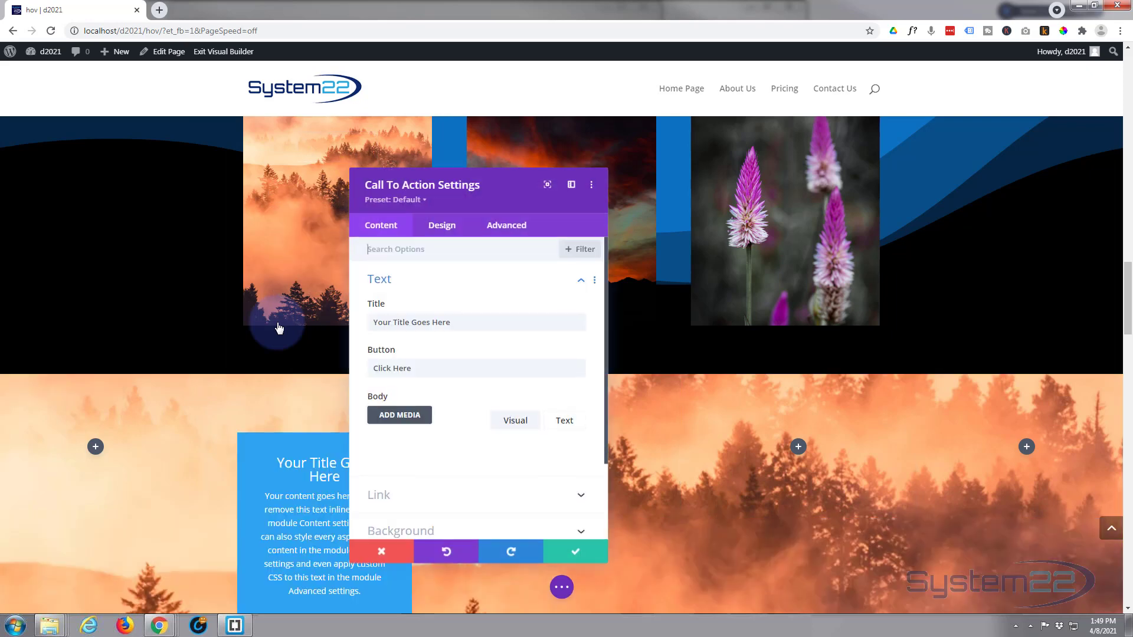
scroll(157, 462, down, 2)
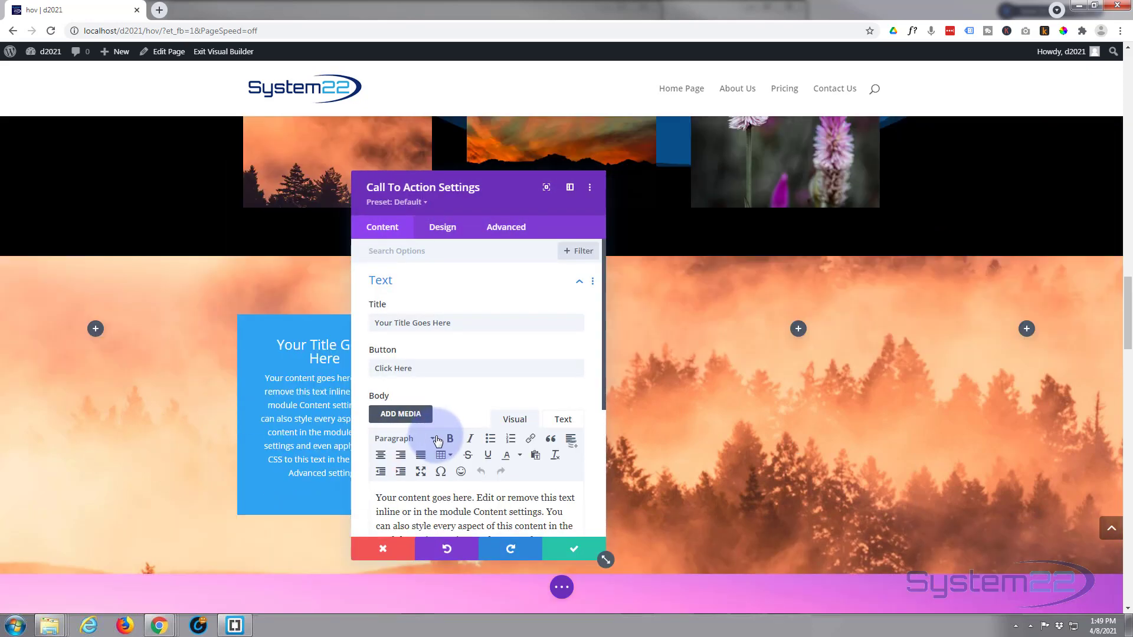
click(571, 554)
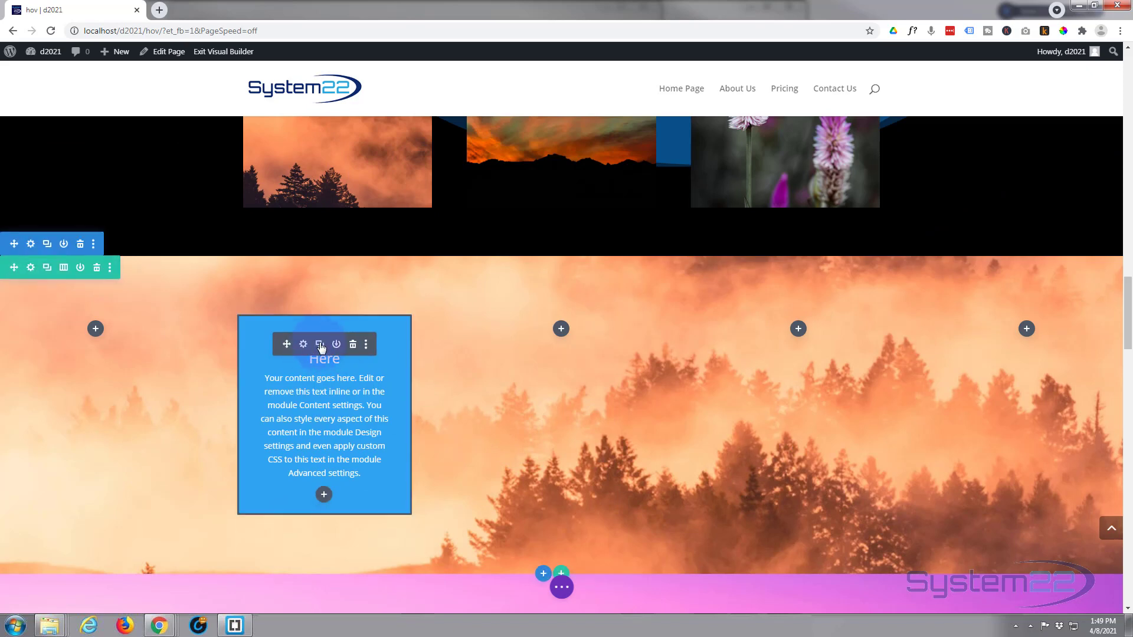
Duplicate the blue module twice, placing the copies in the centre and fourth columns
click(319, 345)
drag(287, 344, 586, 330)
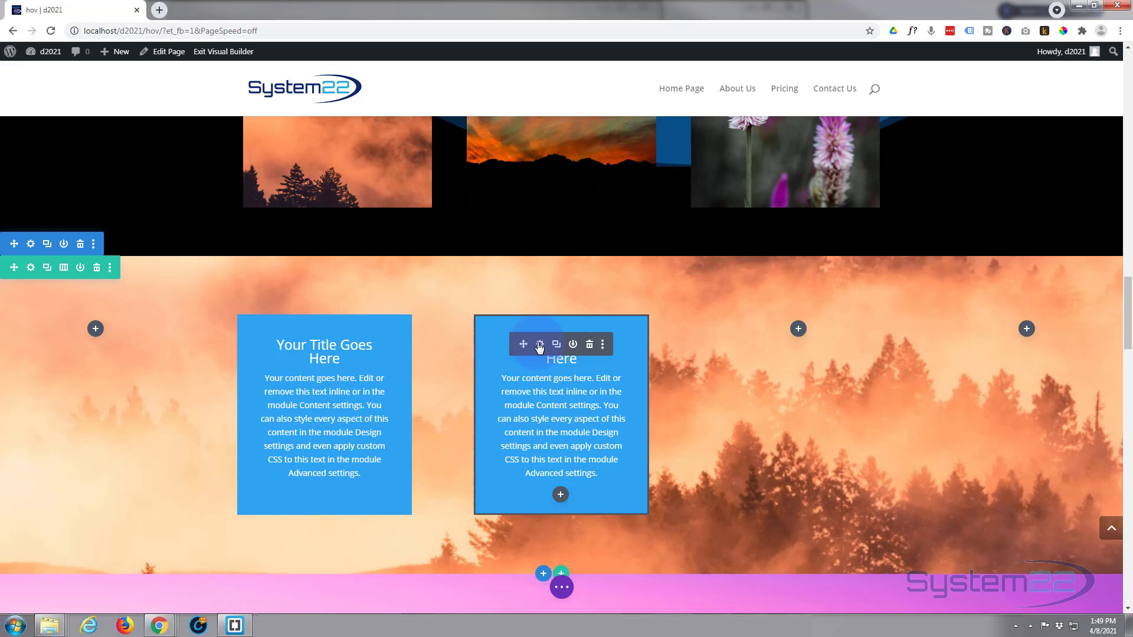
click(559, 347)
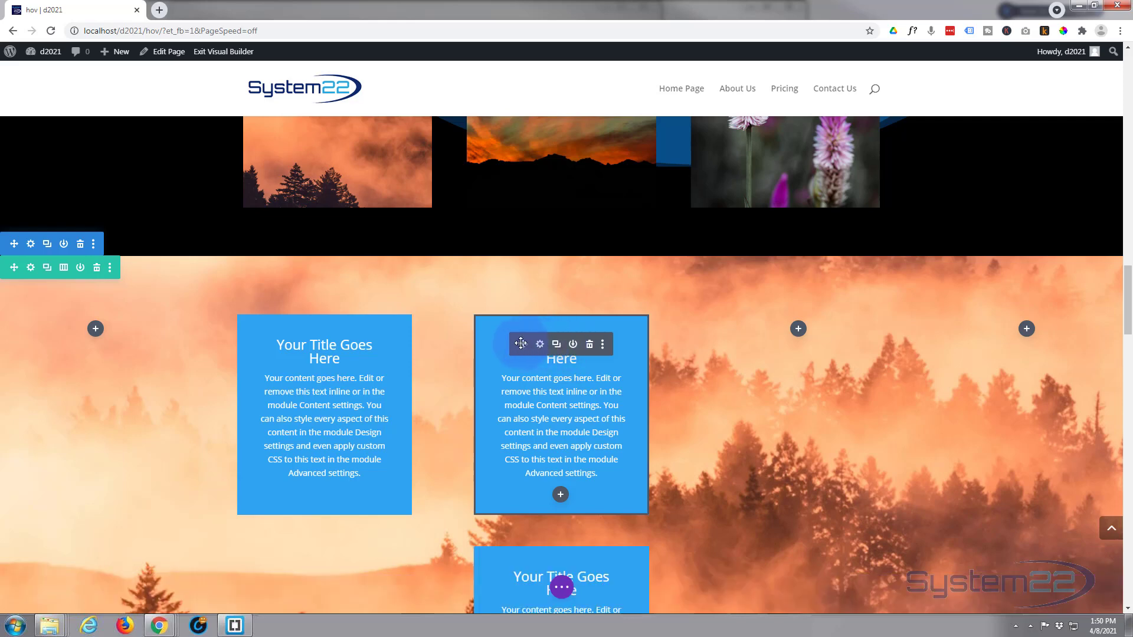
click(798, 329)
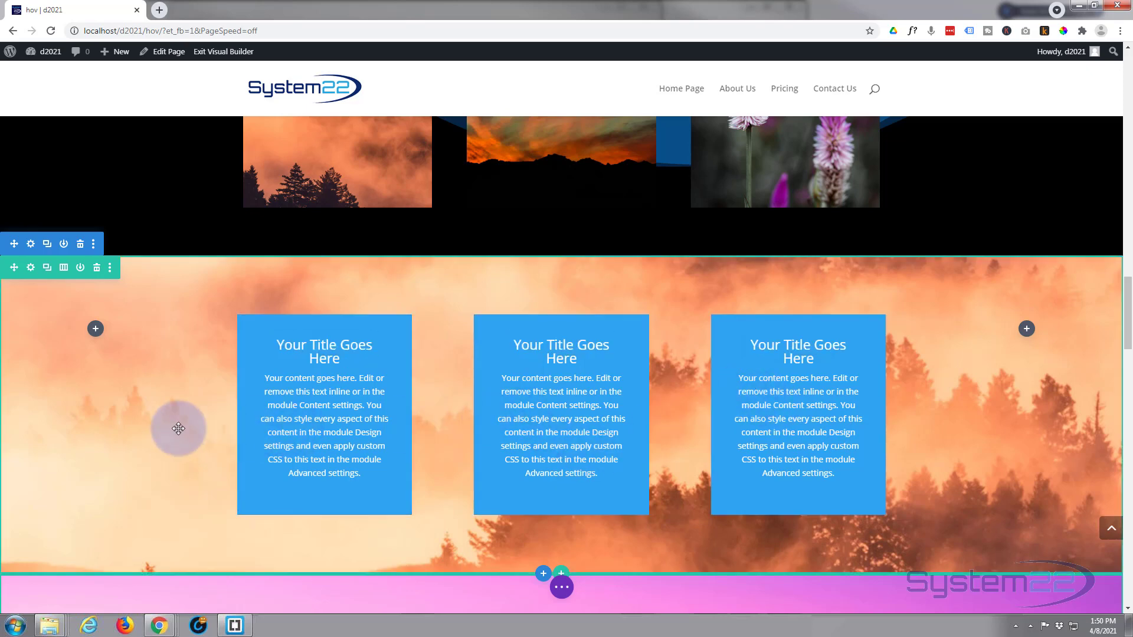
scroll(171, 421, down, 3)
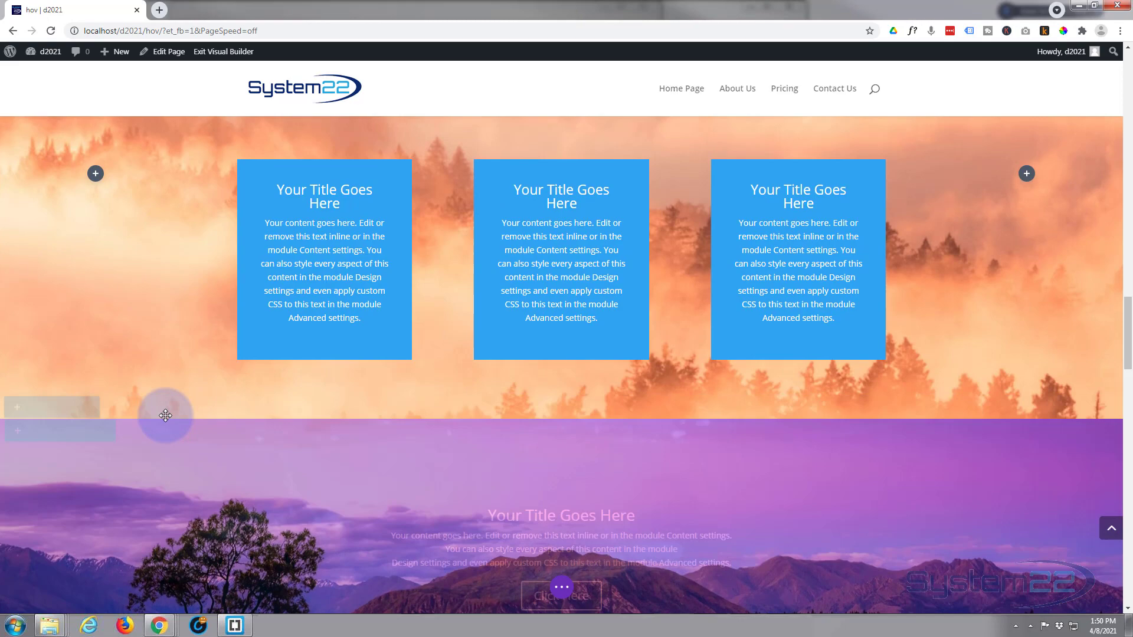
scroll(166, 415, up, 6)
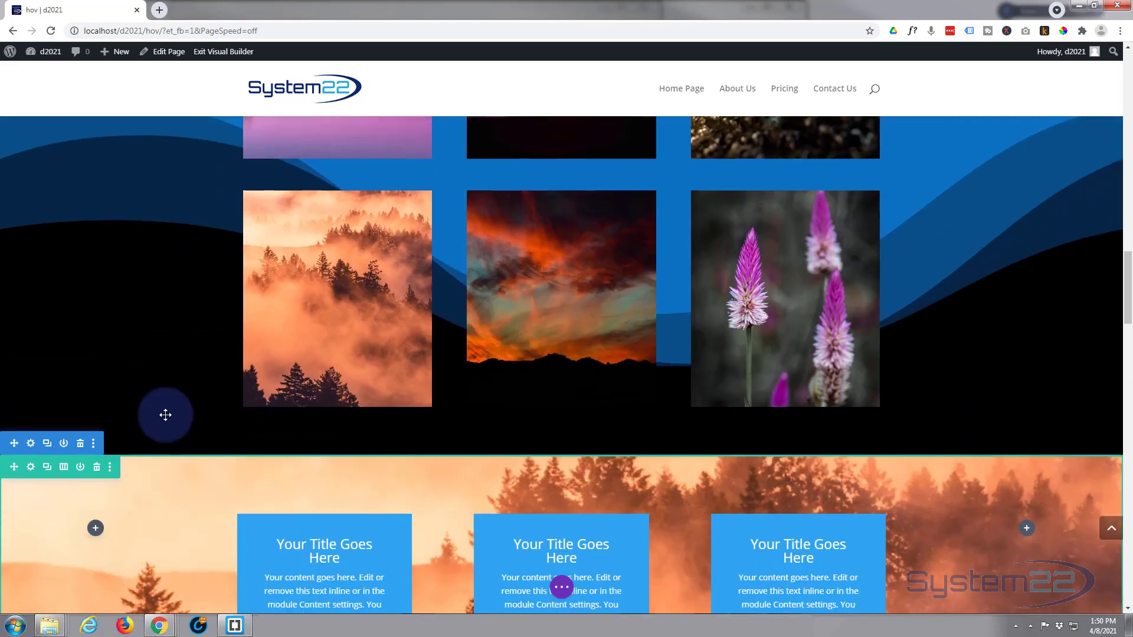
scroll(165, 415, down, 4)
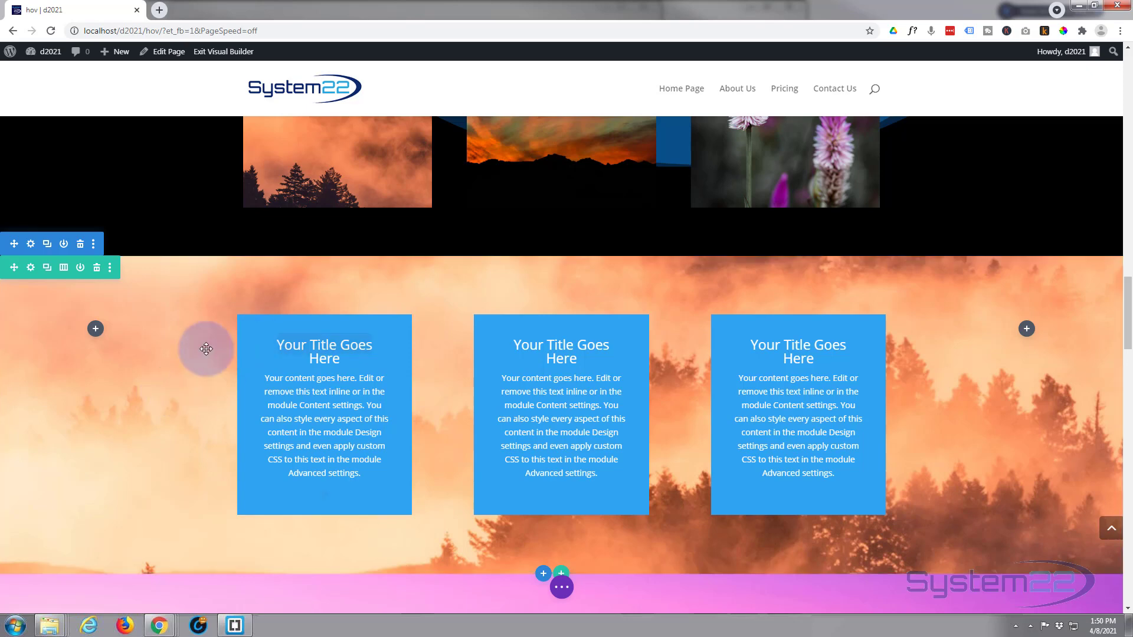
Open the row's Background options and enable separate hover-state background settings
click(31, 269)
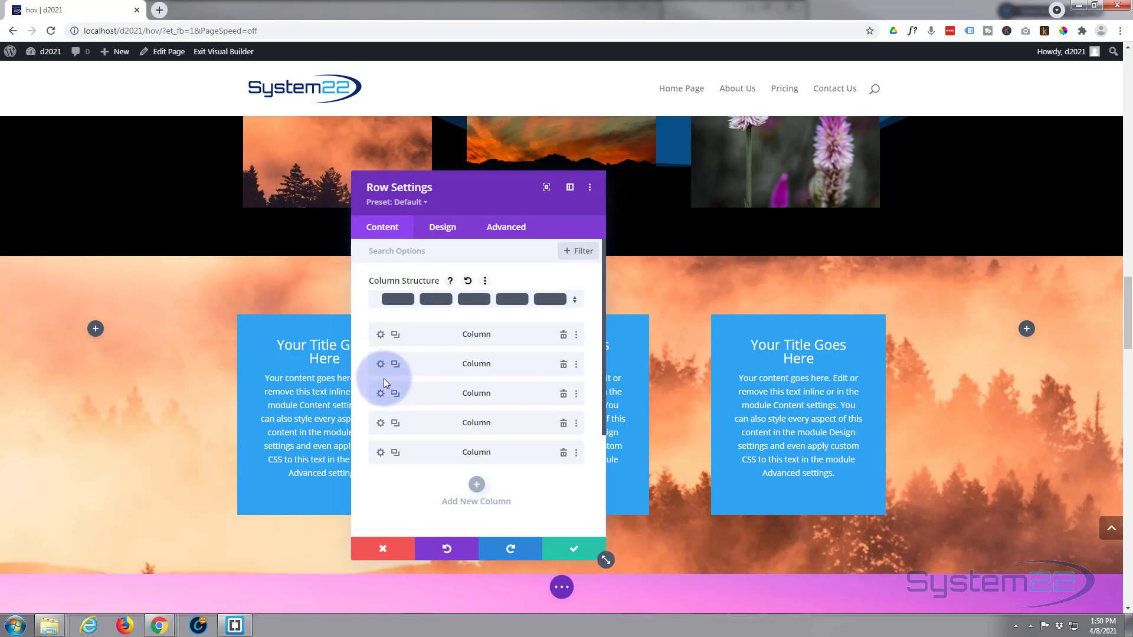
scroll(383, 378, down, 3)
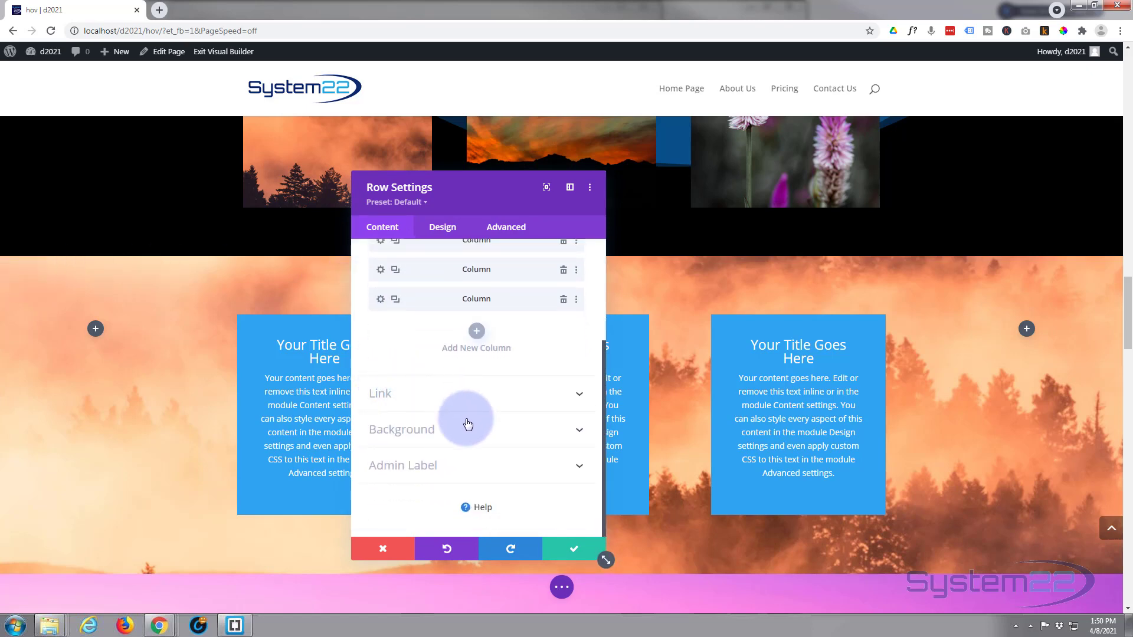
click(465, 424)
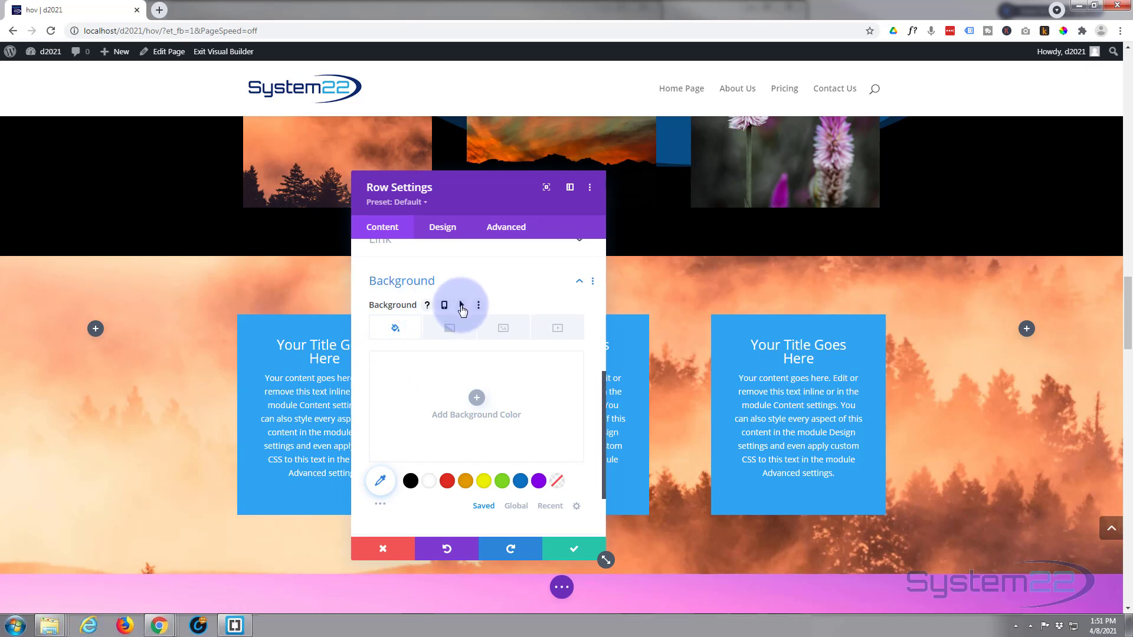
click(461, 305)
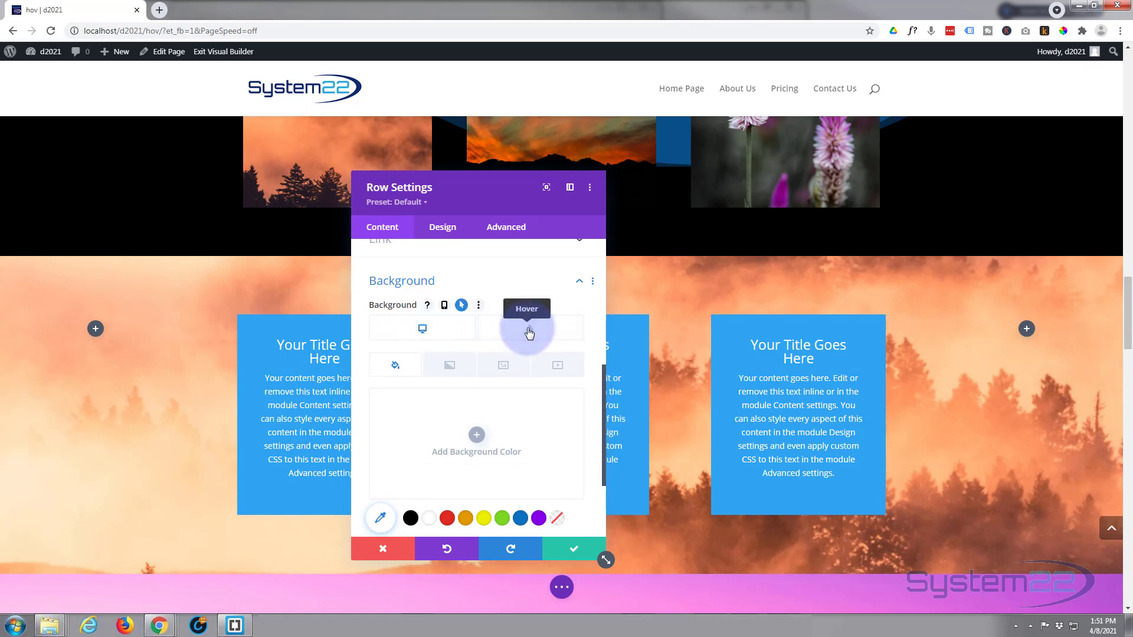
click(529, 331)
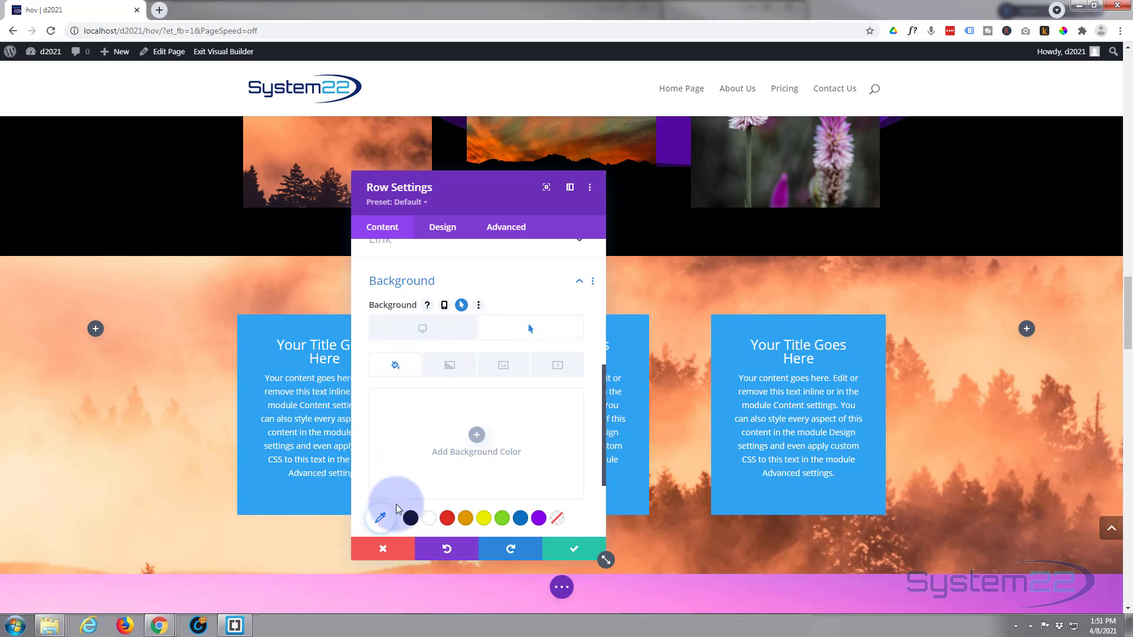
Set the row's hover-state background colour to white
click(430, 519)
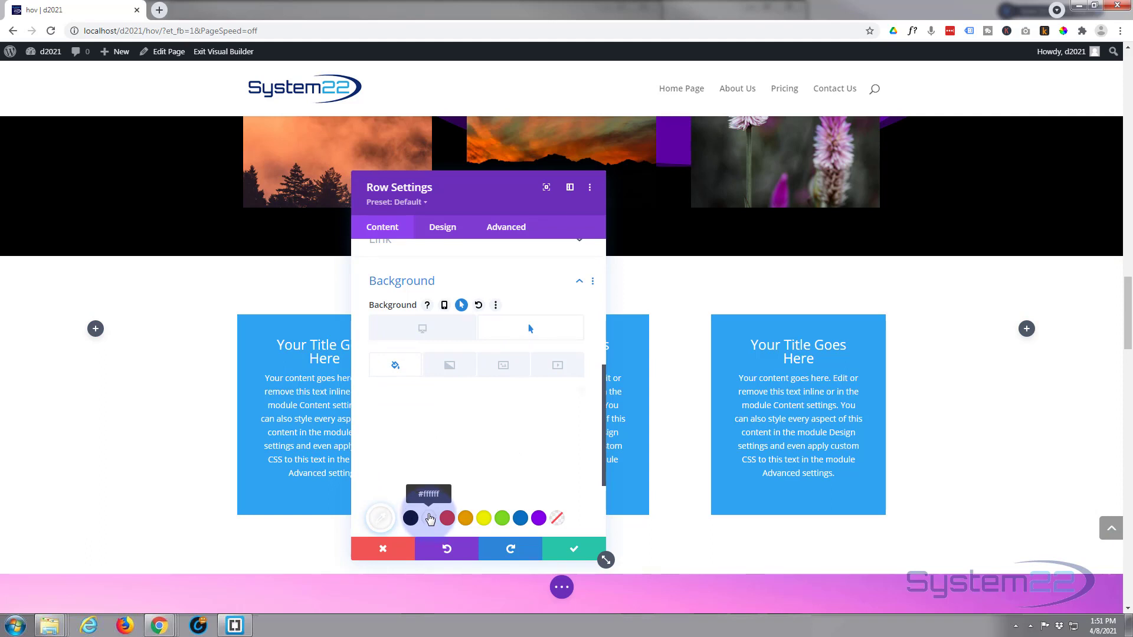
click(433, 439)
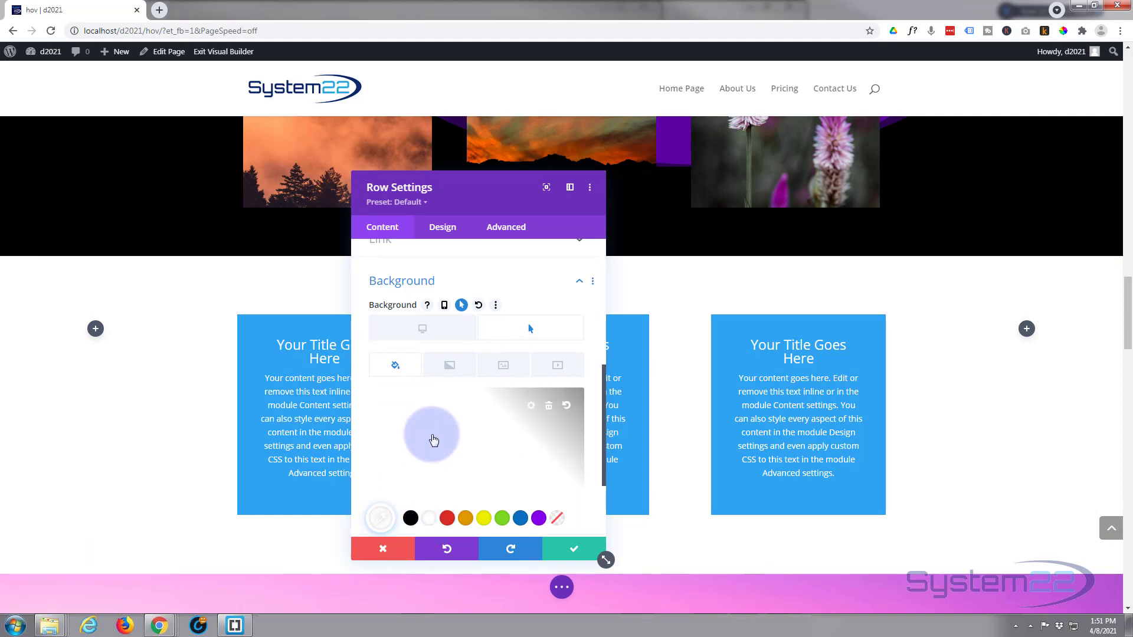
drag(434, 440, 435, 361)
click(431, 330)
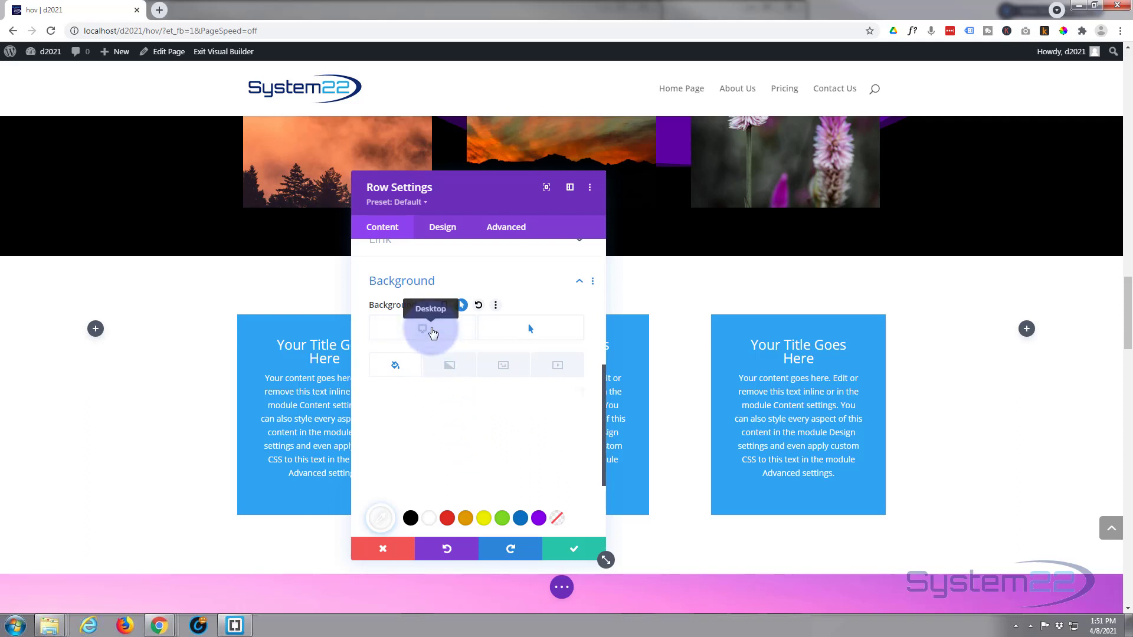
click(526, 335)
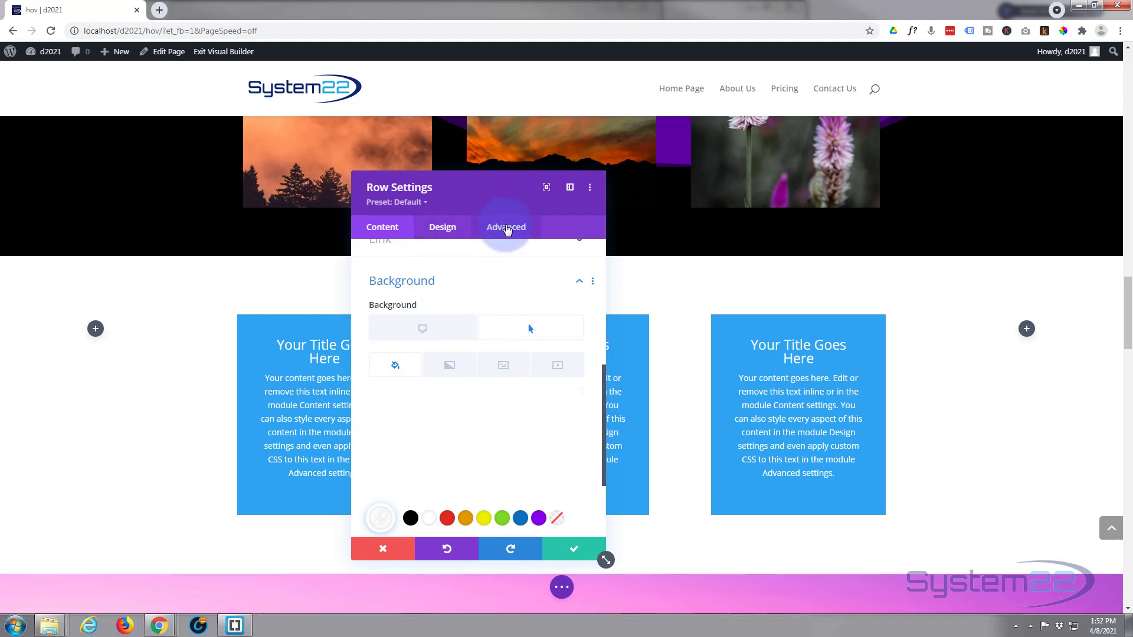
In Advanced > Transitions, set duration 4000ms and Ease-In-Out speed curve, then save the row
click(506, 229)
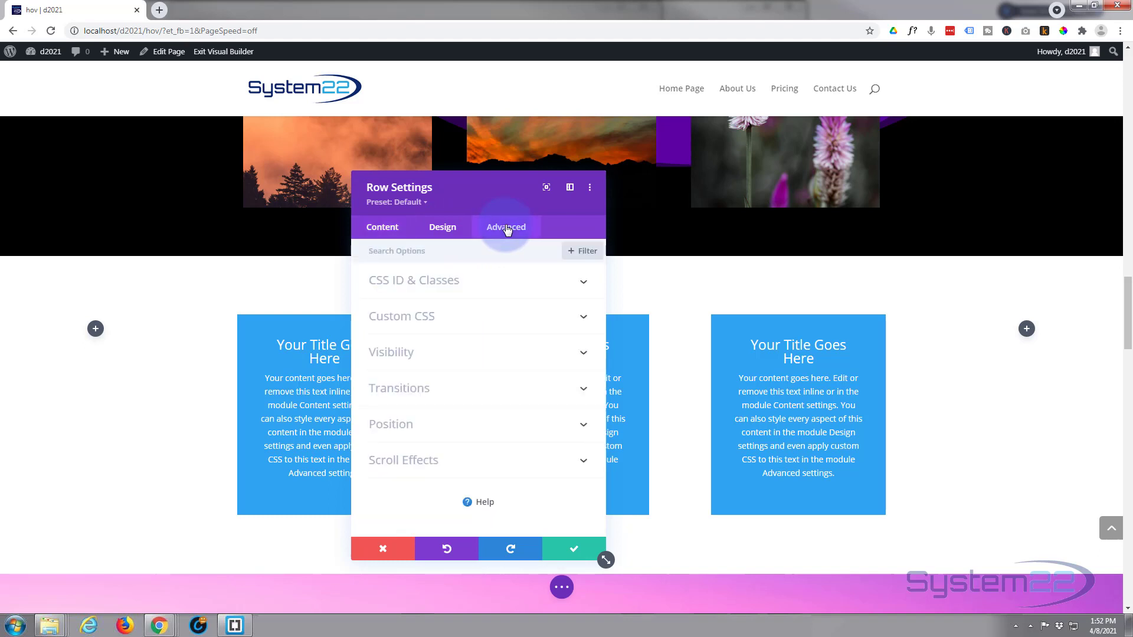
click(481, 391)
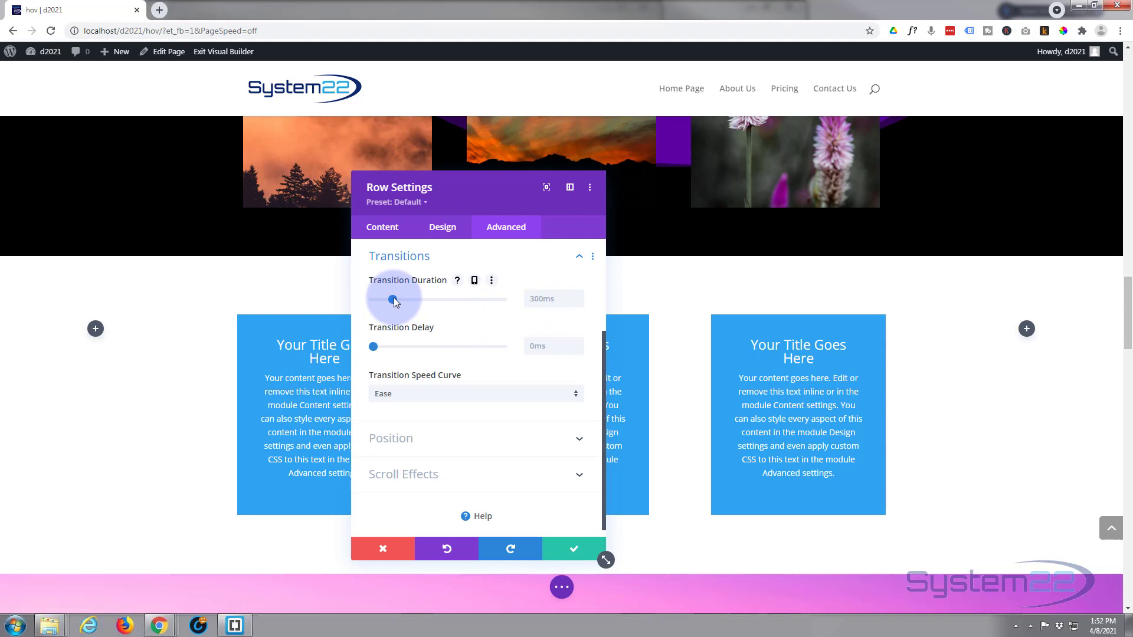
drag(394, 302, 439, 303)
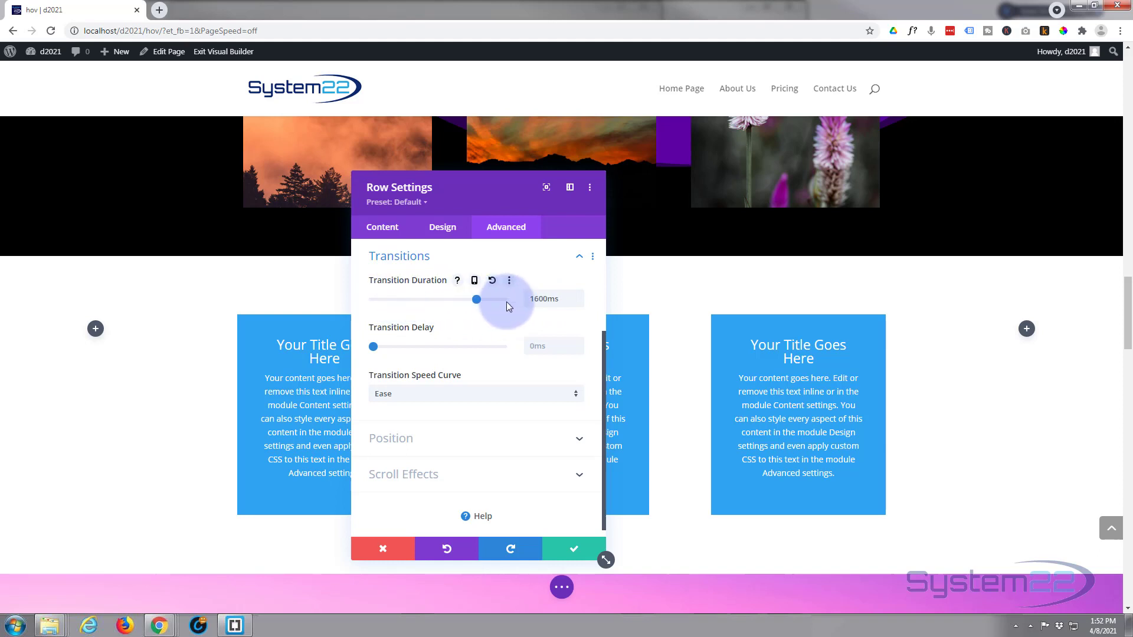
drag(515, 304, 545, 298)
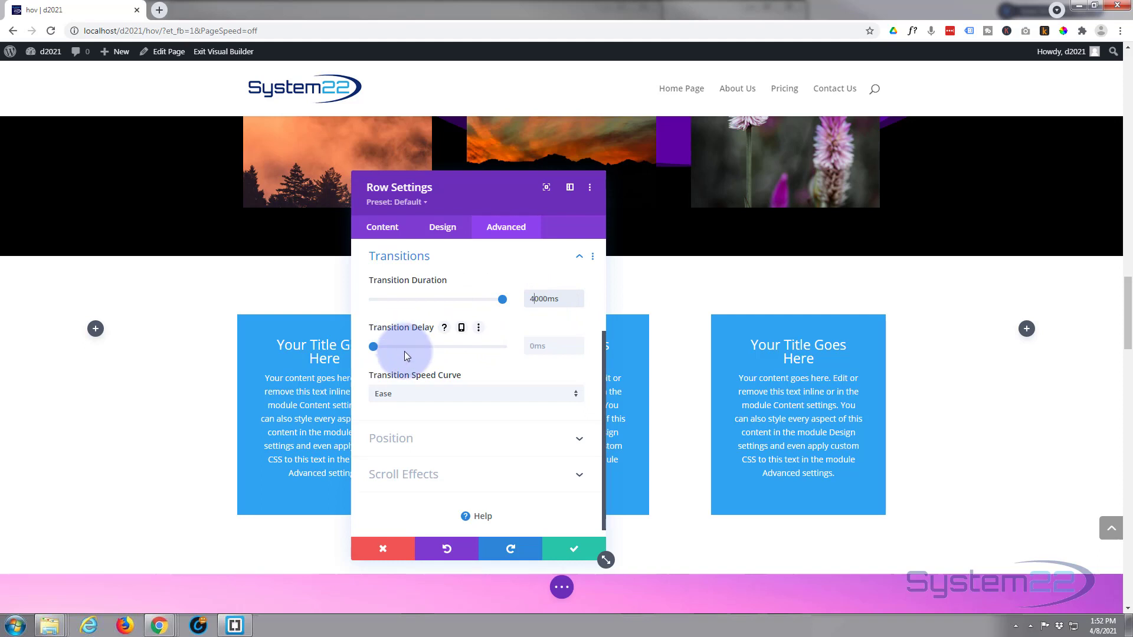
click(428, 396)
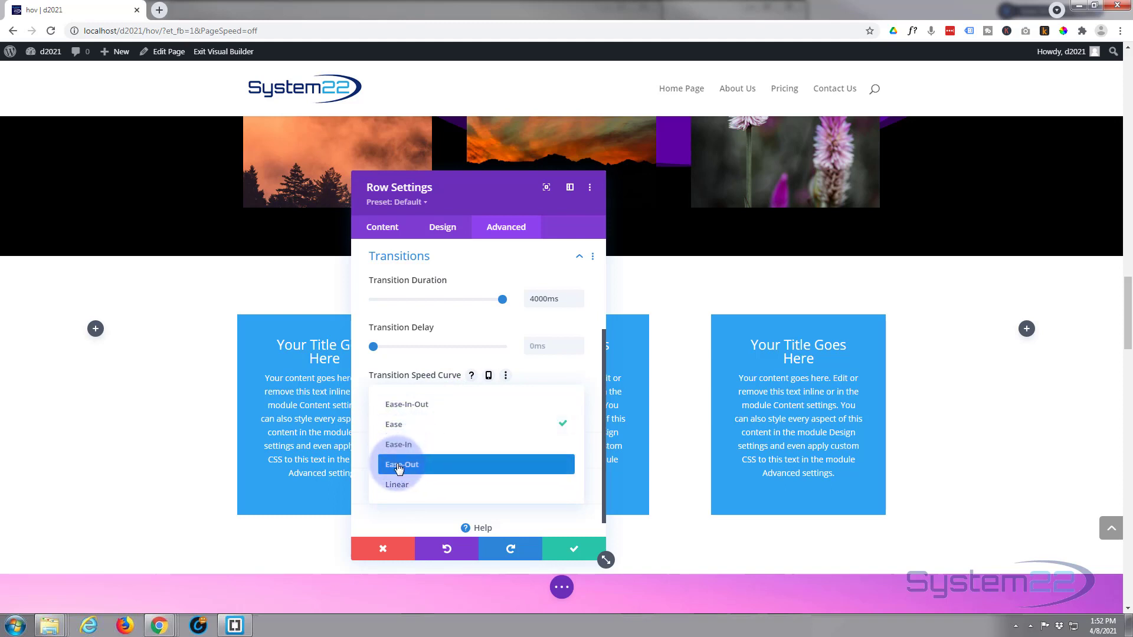
click(406, 406)
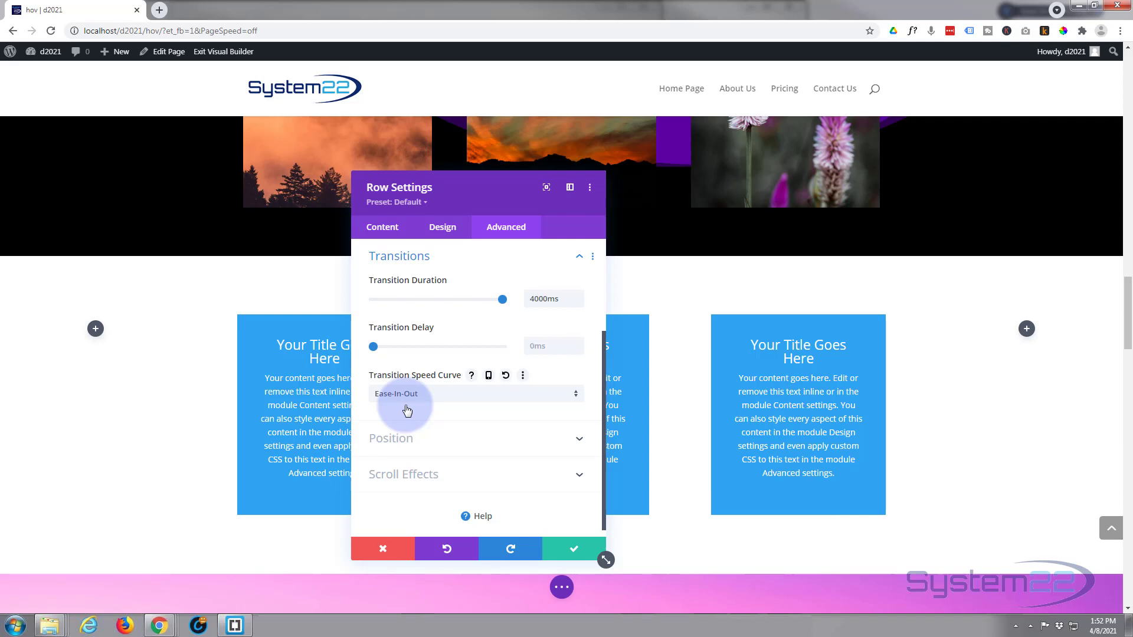
click(573, 551)
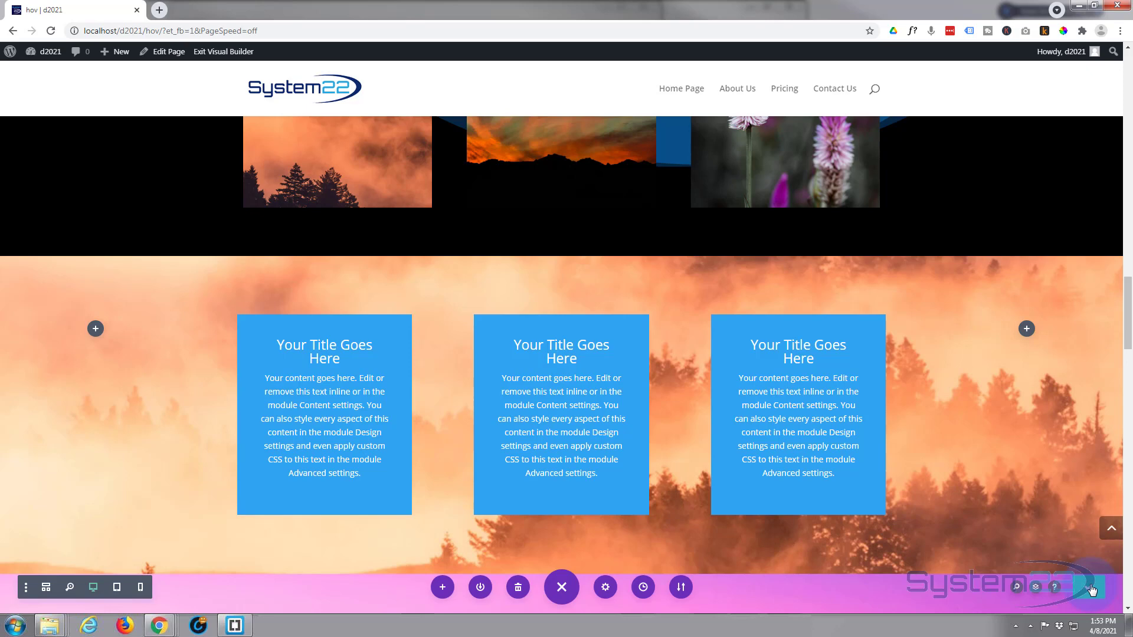
Exit the Visual Builder to view the live page
click(231, 53)
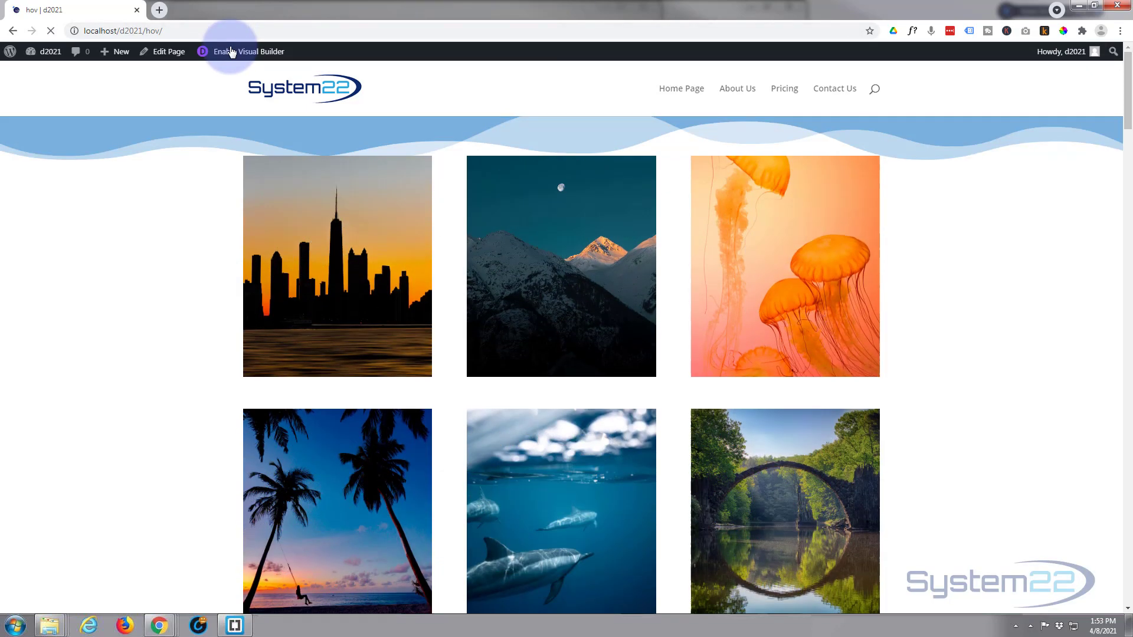
Scroll the live page down to the forest section to preview its parallax effect
scroll(190, 200, down, 12)
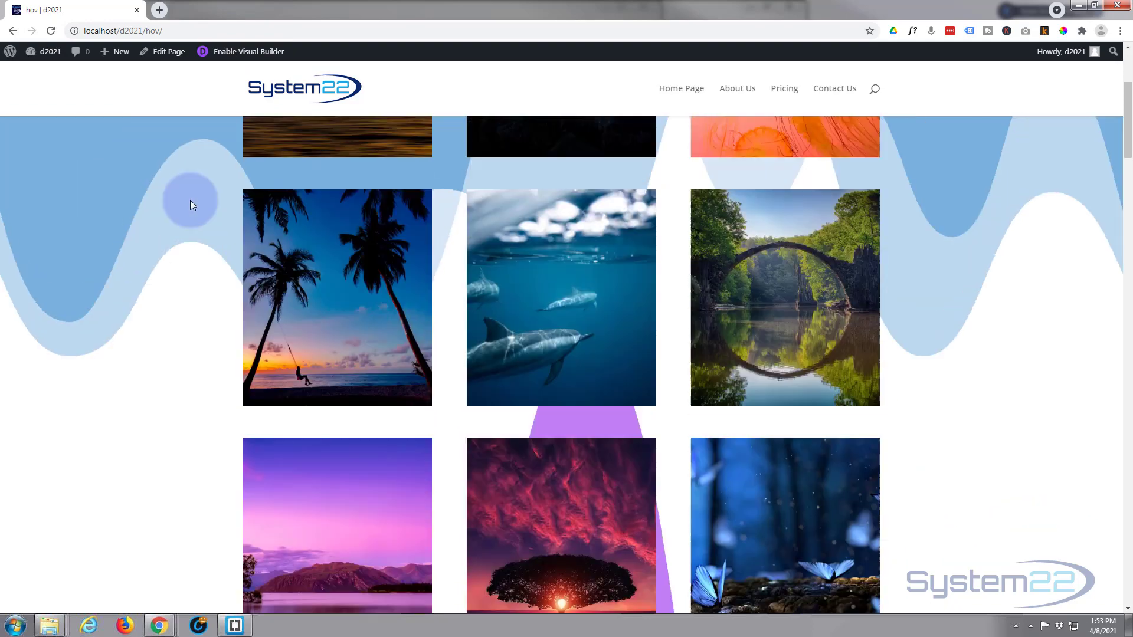
scroll(190, 200, down, 10)
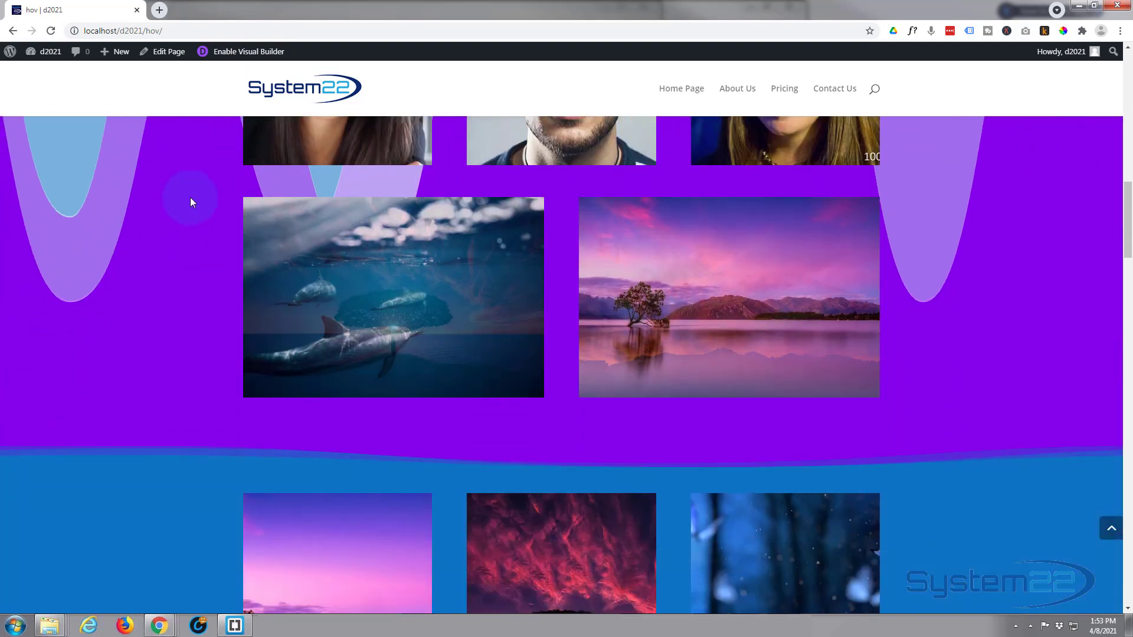
scroll(190, 197, down, 7)
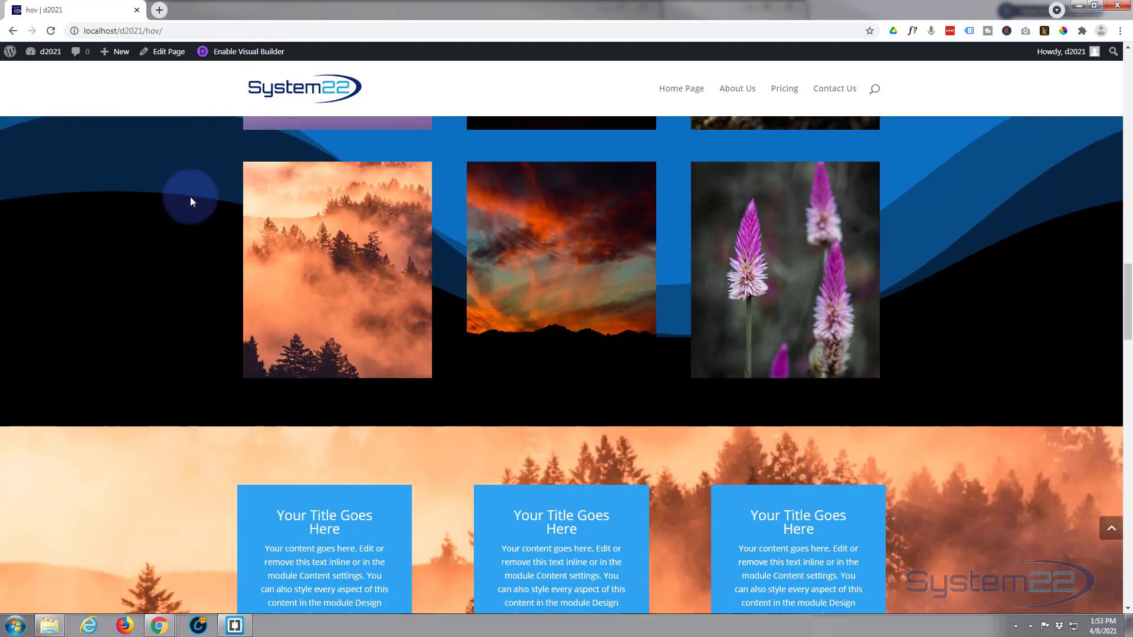
scroll(197, 130, down, 2)
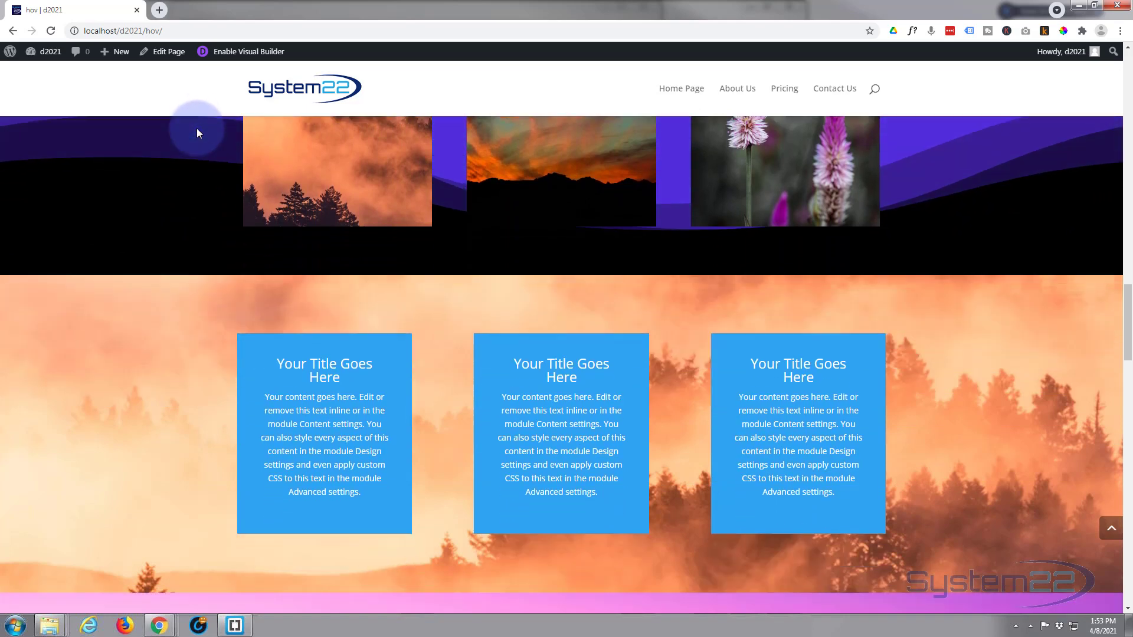
scroll(197, 127, down, 1)
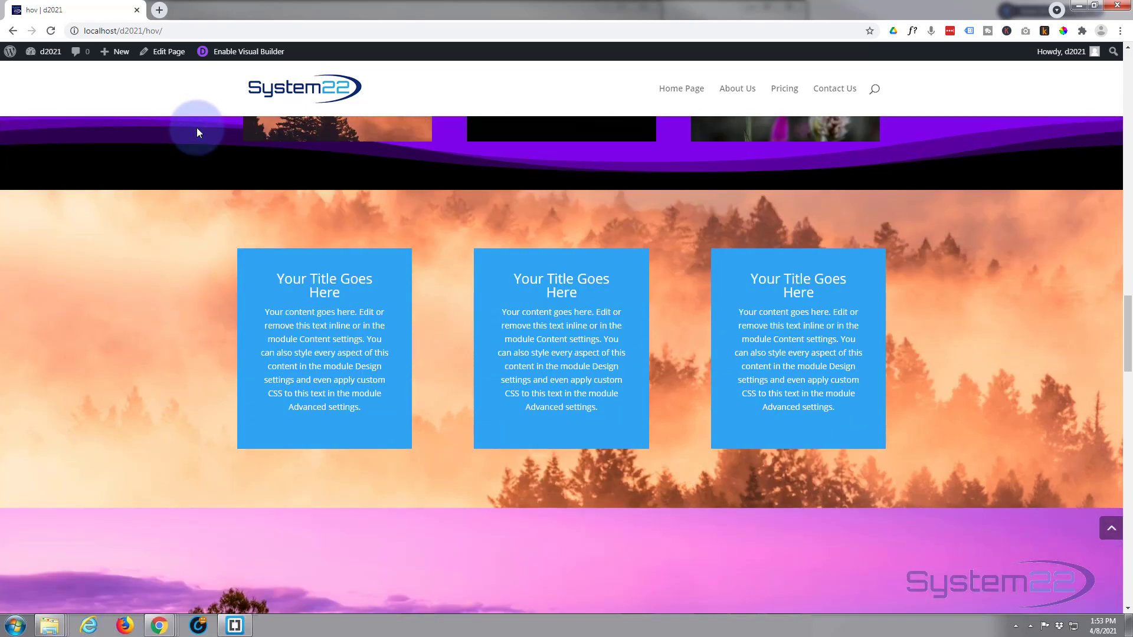
scroll(196, 128, up, 1)
scroll(197, 127, up, 2)
scroll(196, 128, down, 2)
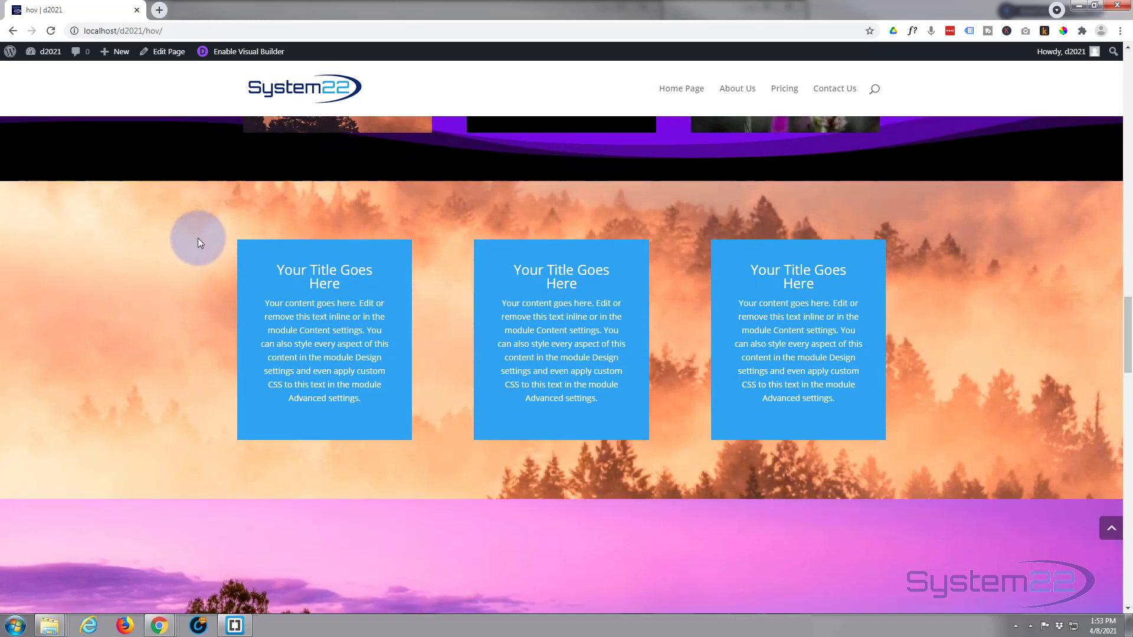
Recheck the parallax scrolling over the forest section, then reopen the page in the Visual Builder
scroll(198, 239, down, 4)
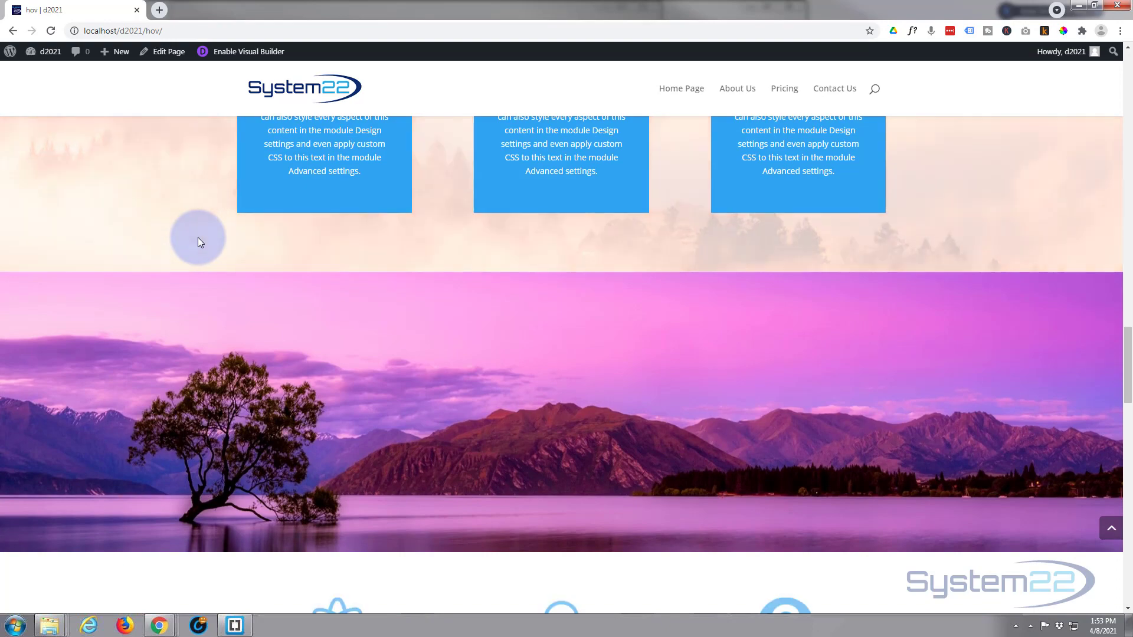
scroll(198, 239, up, 5)
scroll(197, 238, up, 1)
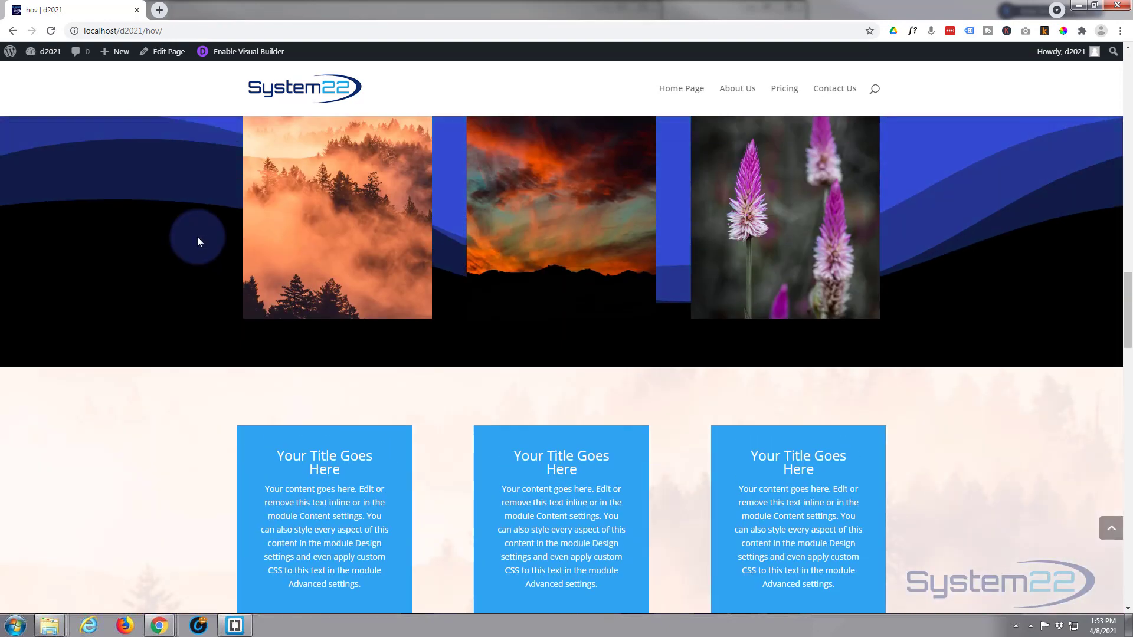
scroll(197, 236, down, 2)
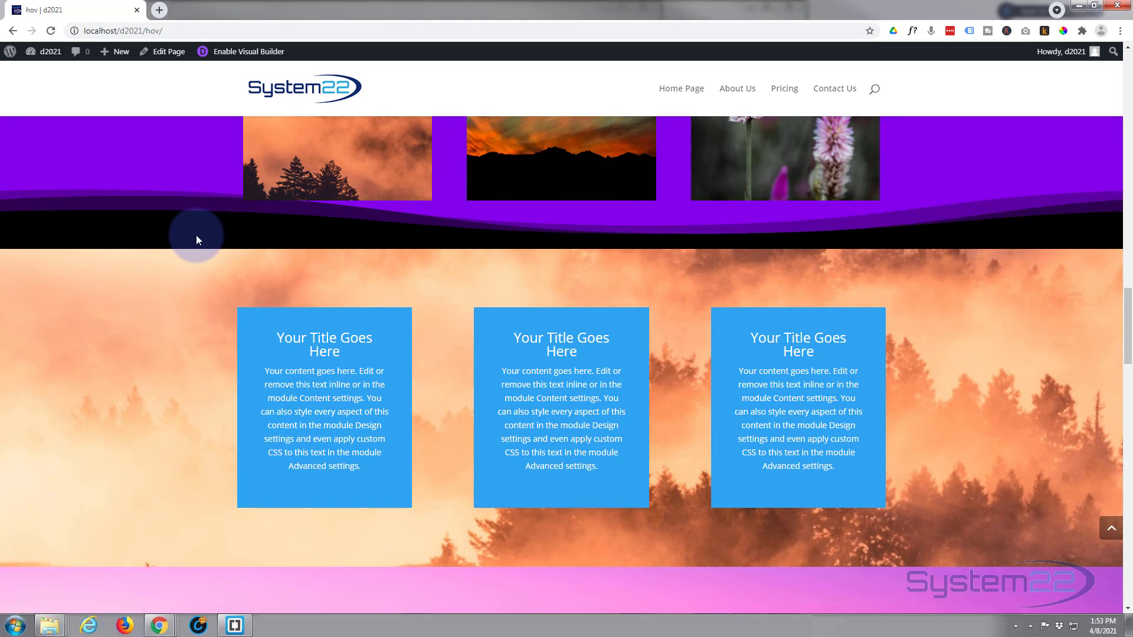
scroll(195, 235, up, 2)
scroll(196, 235, down, 1)
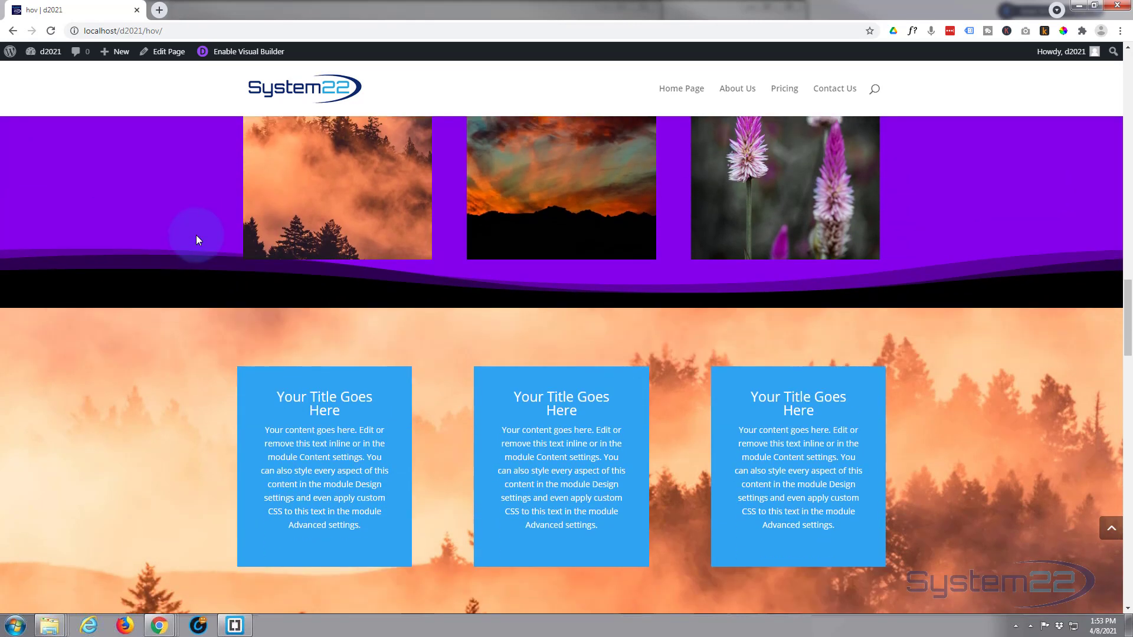
scroll(196, 235, down, 2)
scroll(196, 235, up, 2)
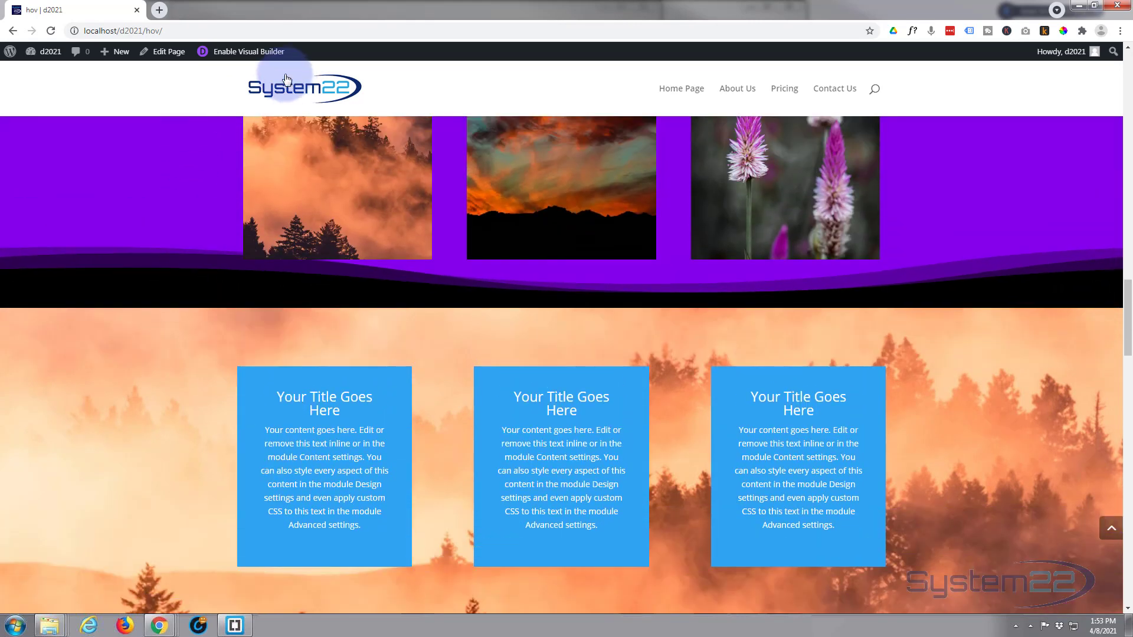
click(252, 51)
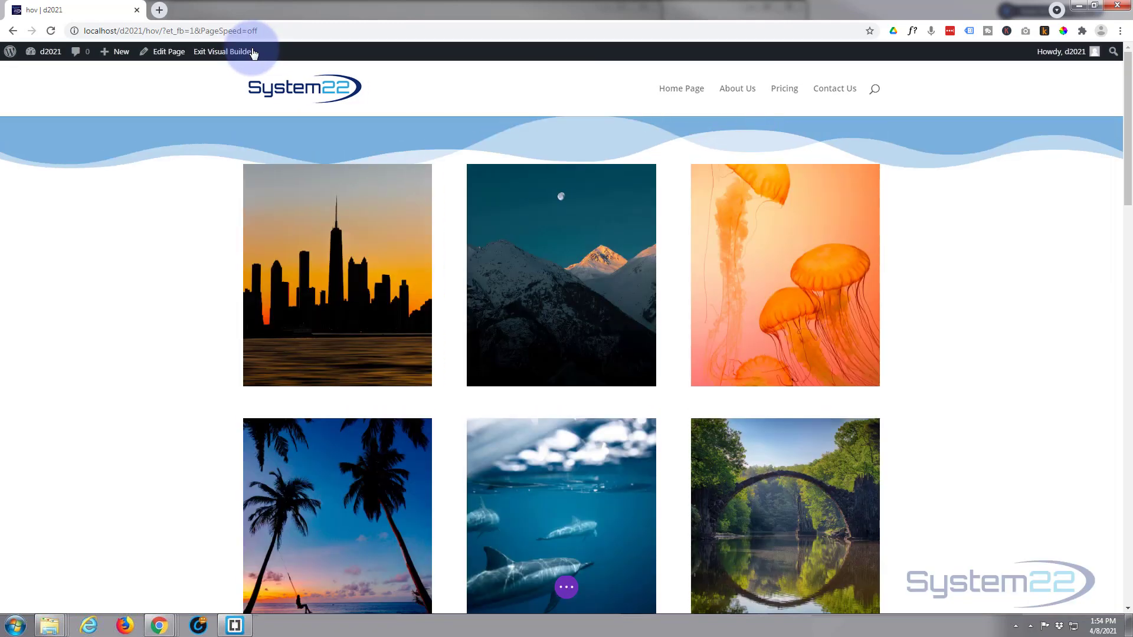
Open Row Settings for the forest row holding the three blue modules
scroll(197, 186, down, 8)
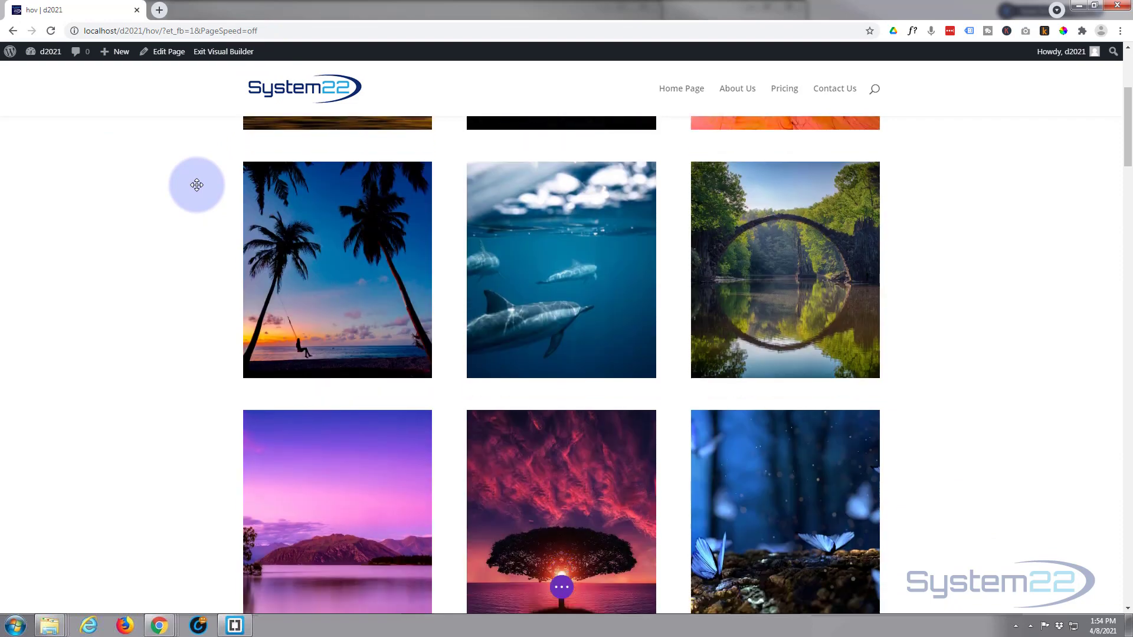
scroll(197, 185, down, 12)
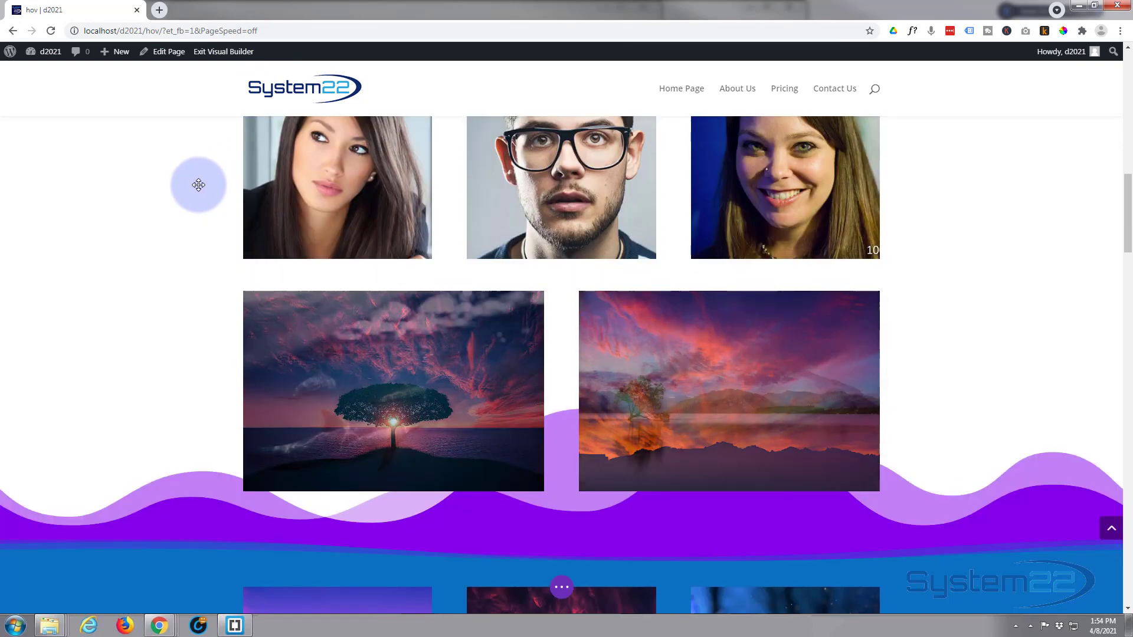
scroll(198, 185, down, 12)
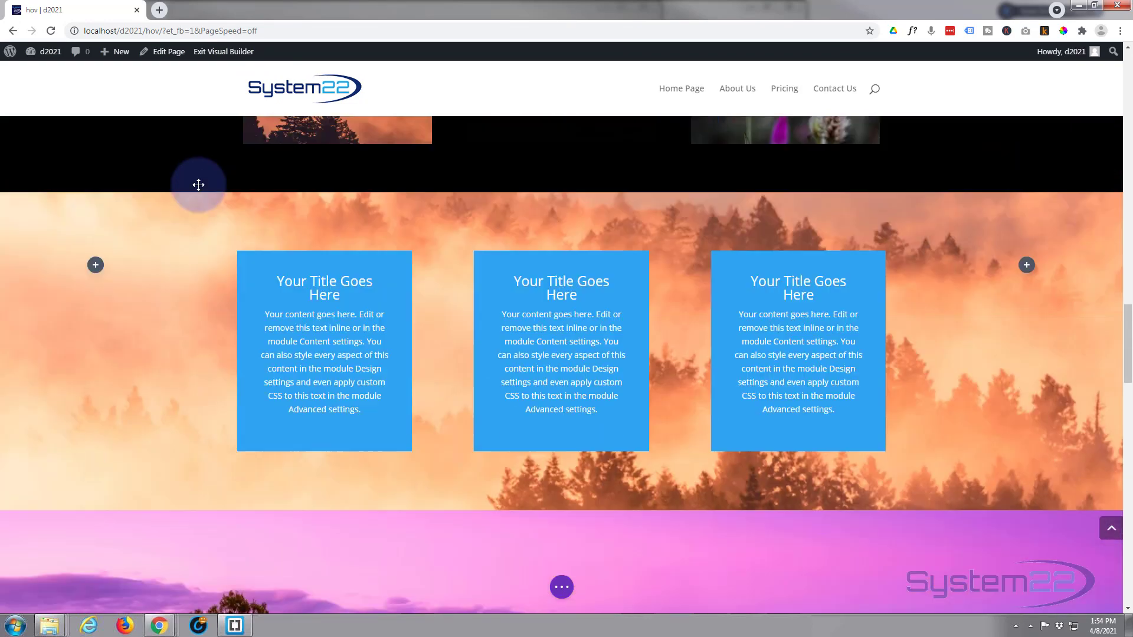
scroll(204, 208, down, 1)
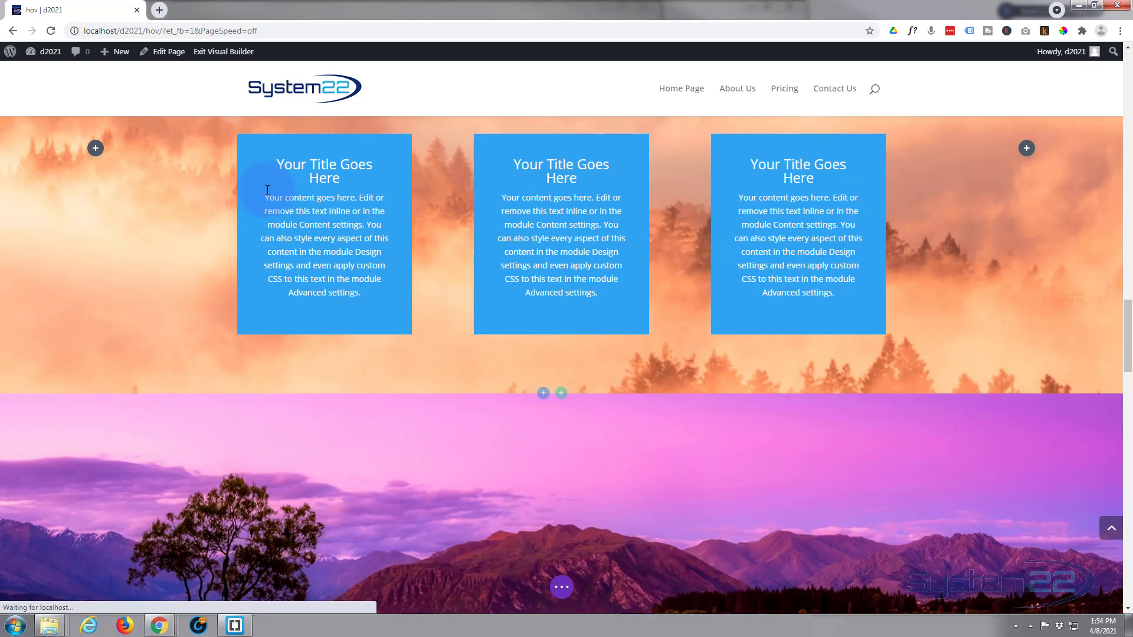
scroll(177, 176, up, 1)
scroll(177, 176, up, 1)
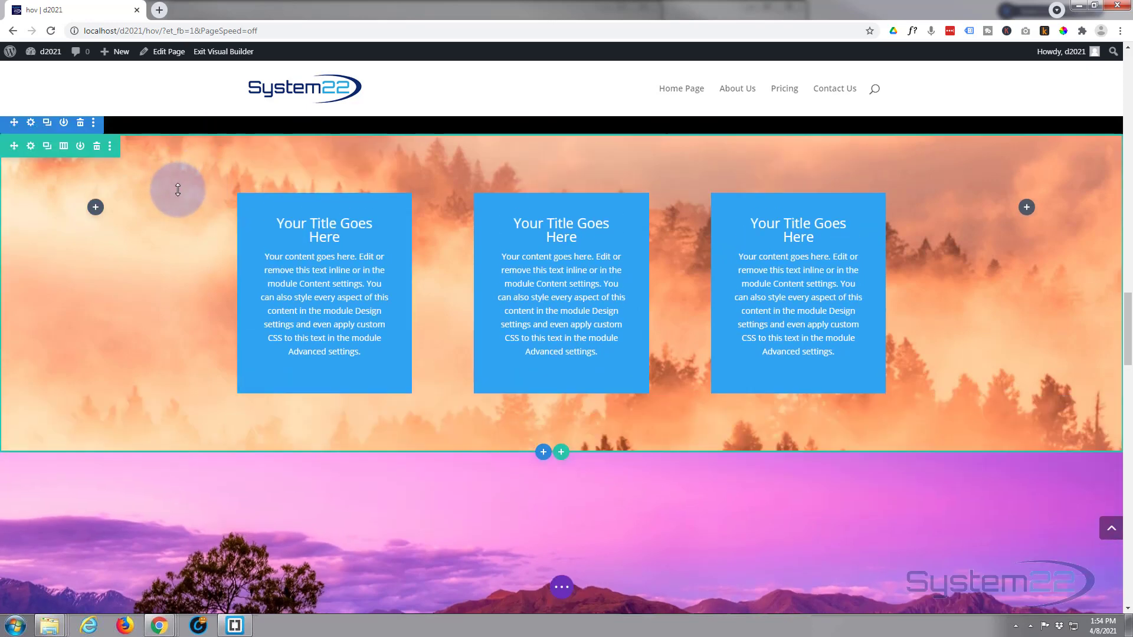
click(31, 148)
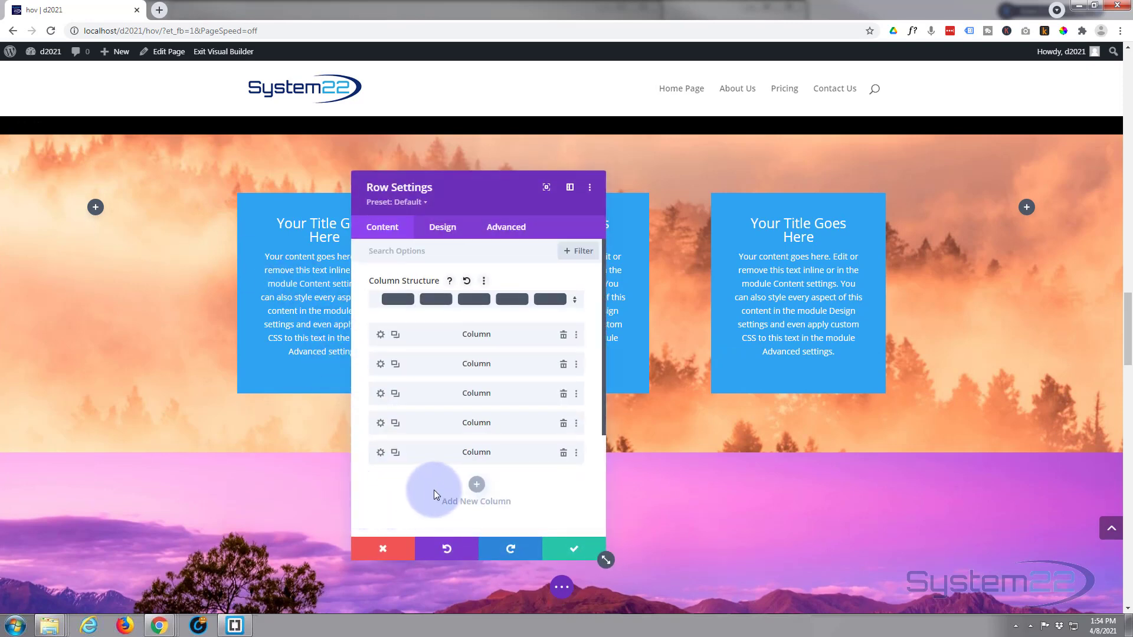
Give the forest row a white default background, keeping the forest image for hover, and save
scroll(433, 494, down, 3)
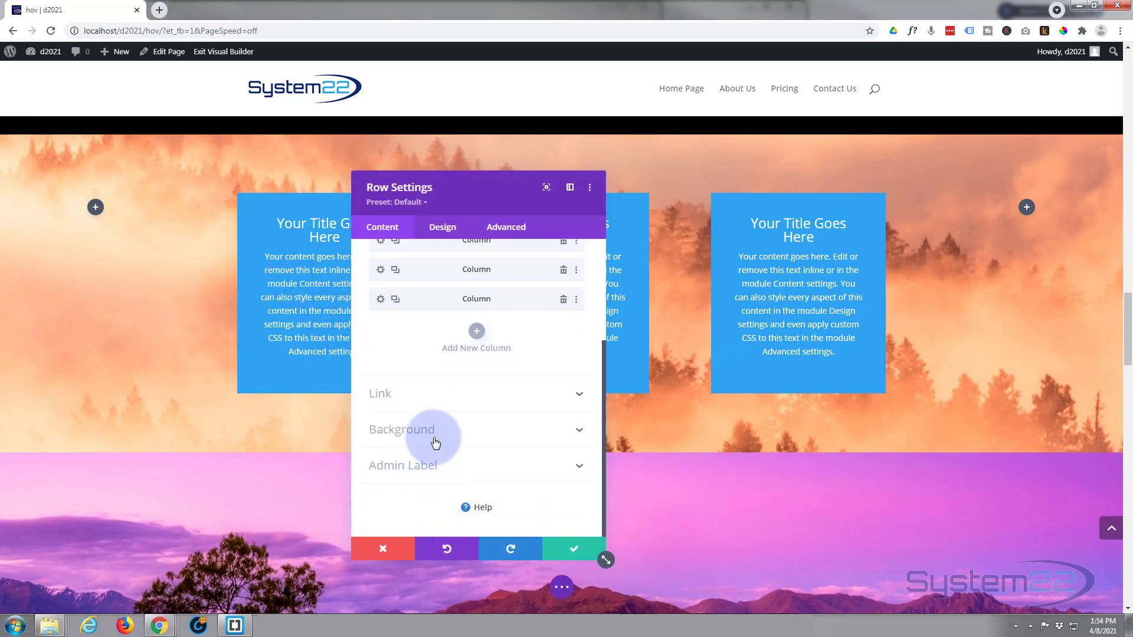
click(435, 442)
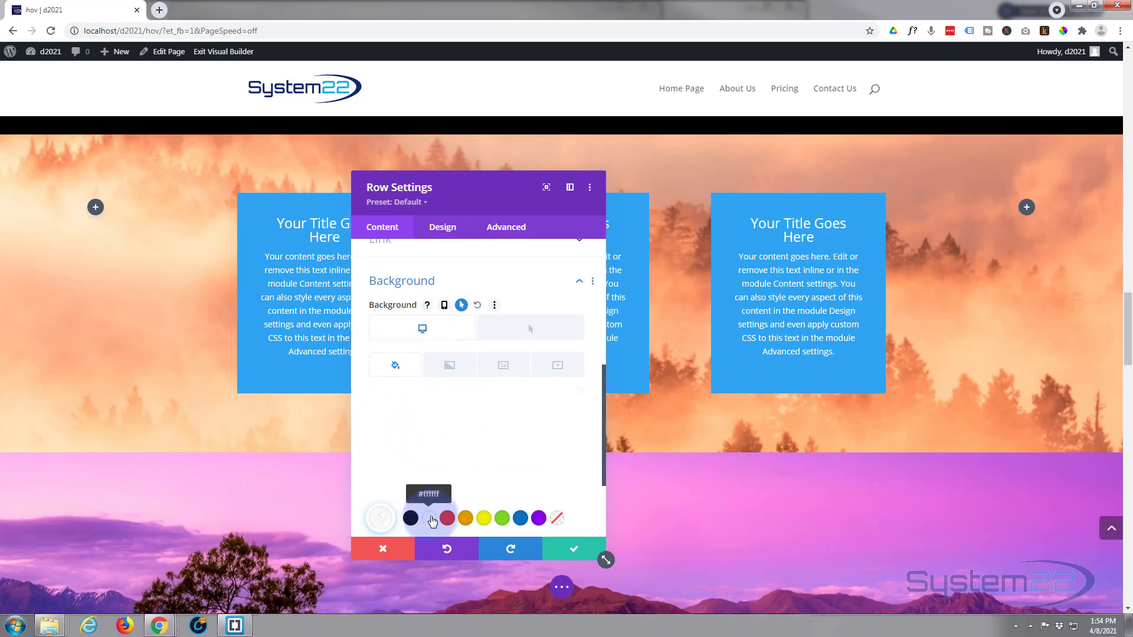
click(530, 330)
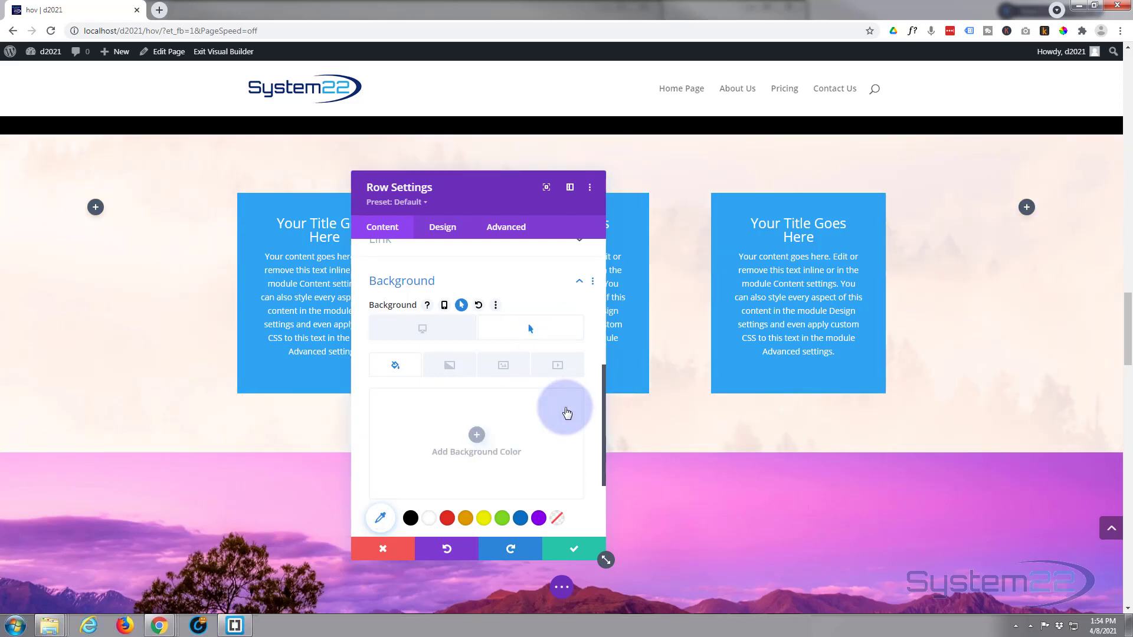
click(543, 339)
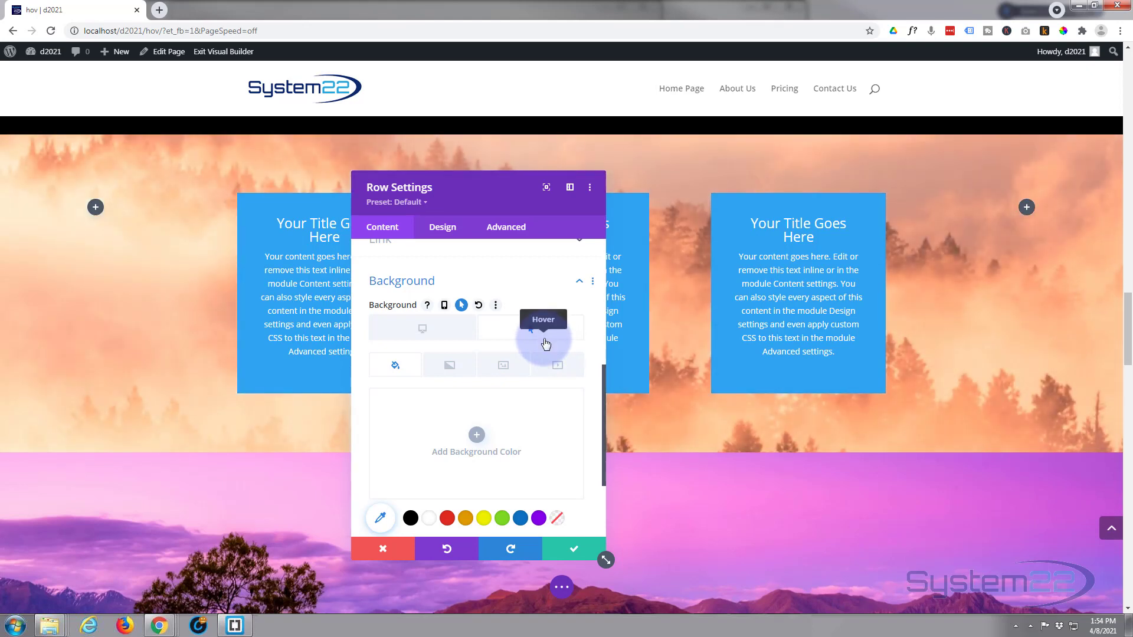
click(444, 343)
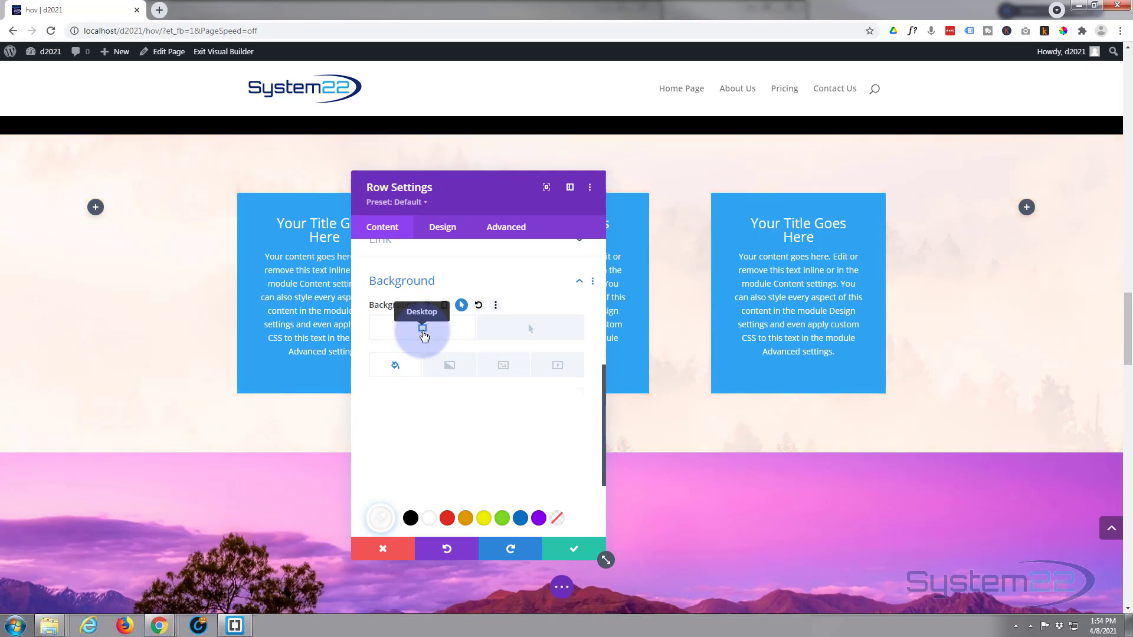
click(580, 550)
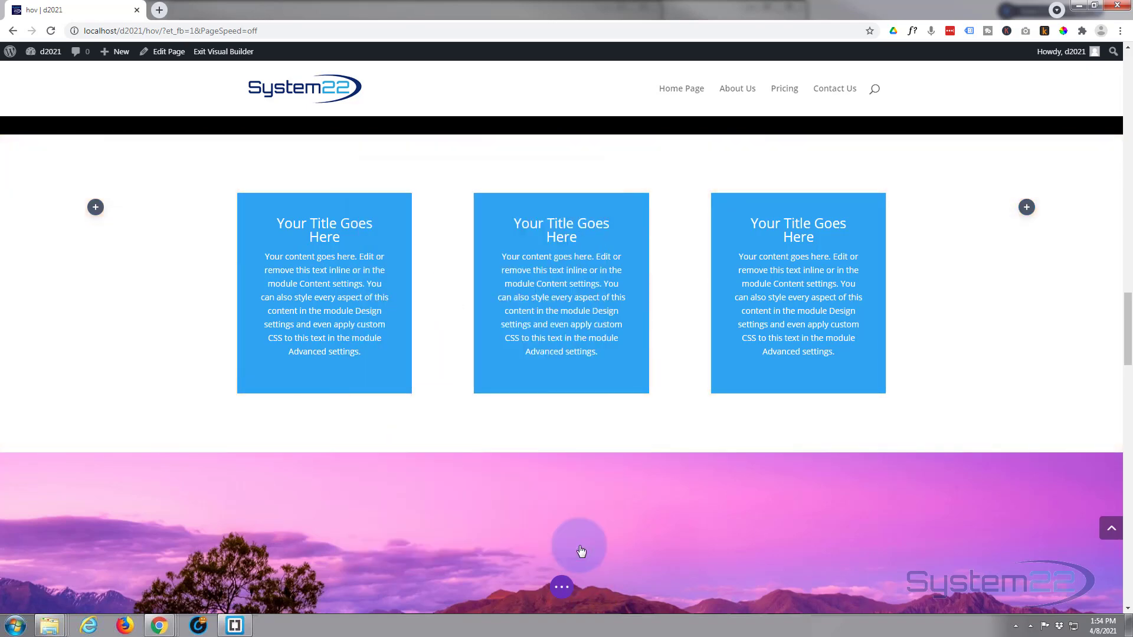
Save the page from the builder's page-wide options menu
click(563, 589)
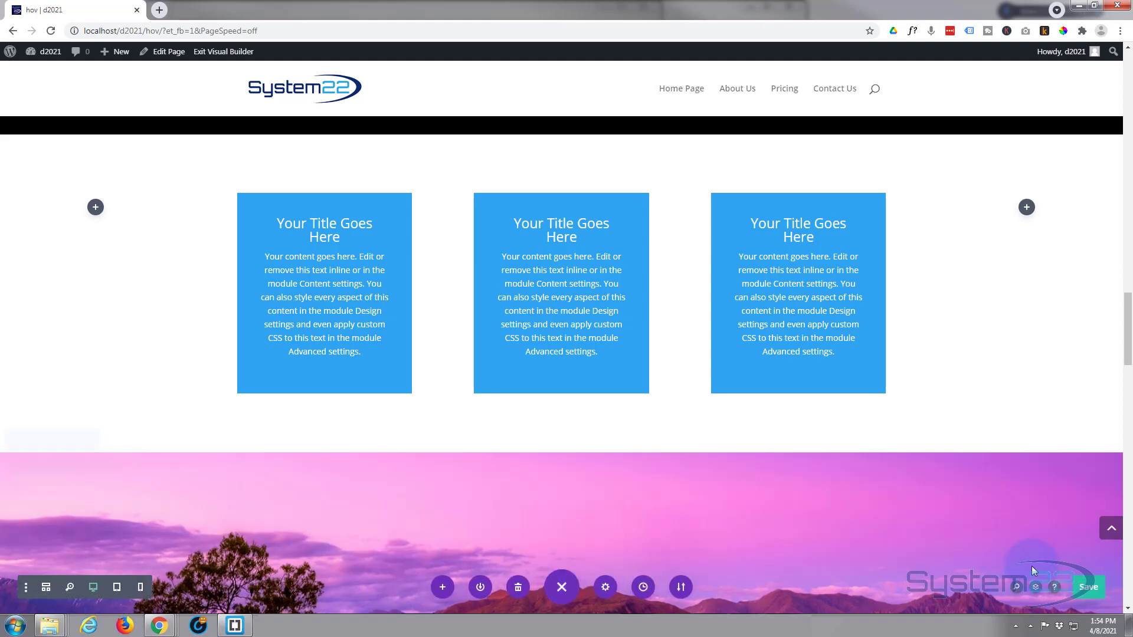
click(1090, 589)
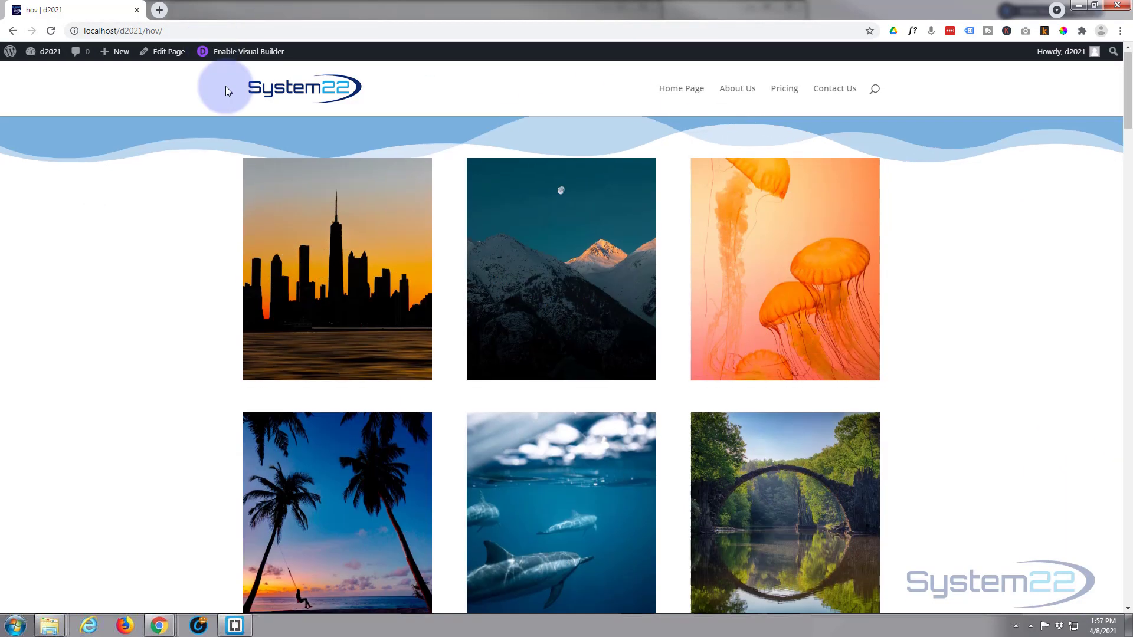
scroll(225, 86, down, 5)
scroll(225, 86, down, 15)
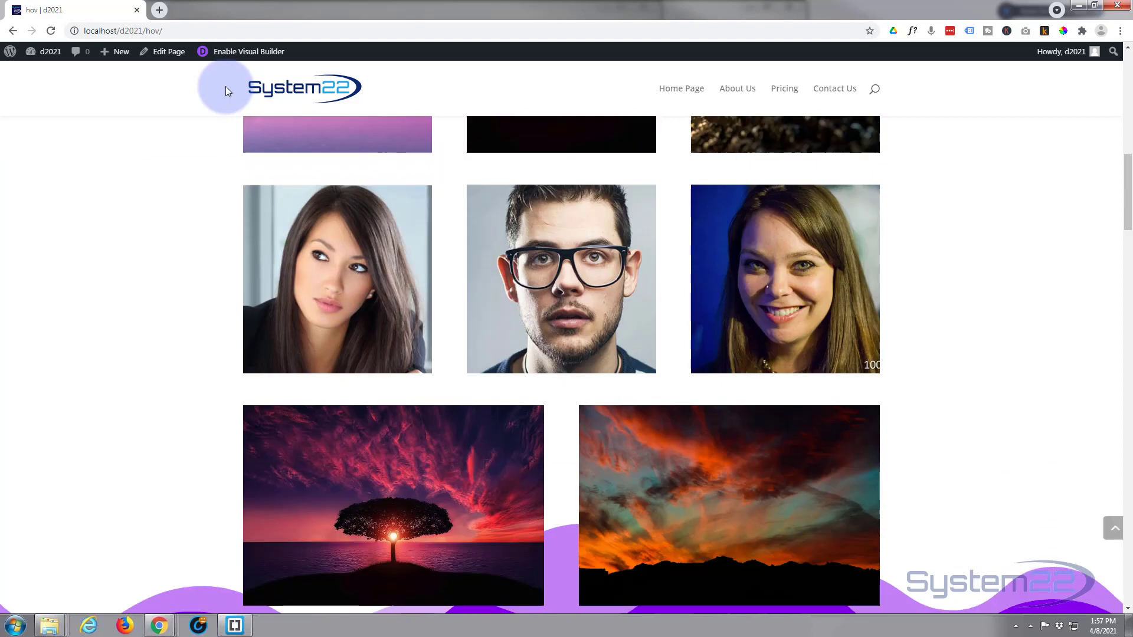
scroll(226, 86, down, 8)
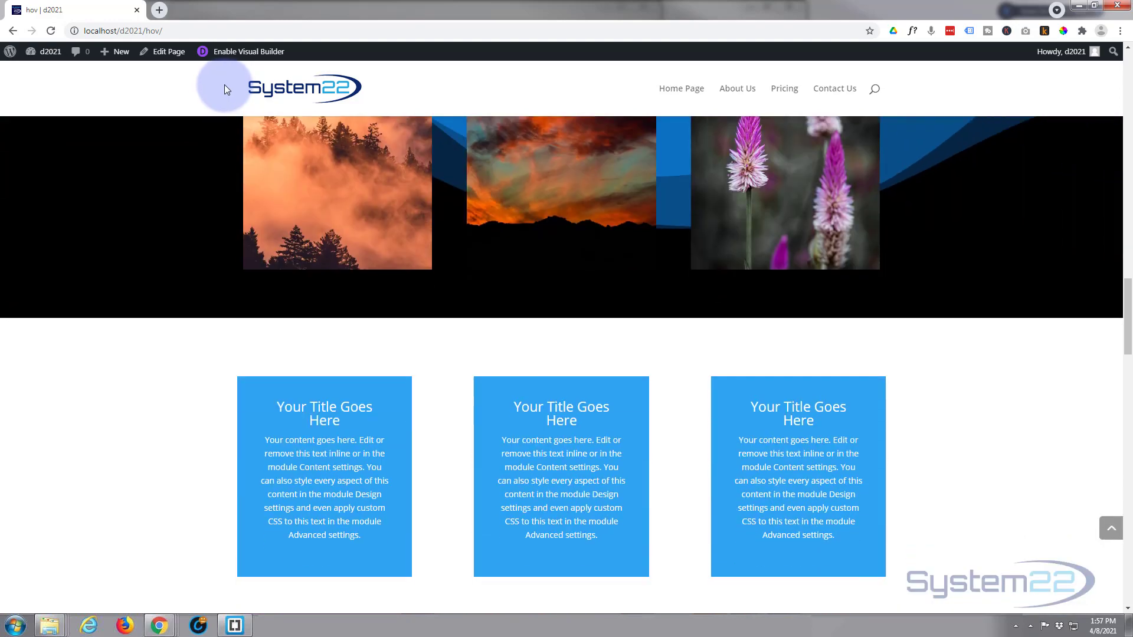
scroll(161, 161, down, 1)
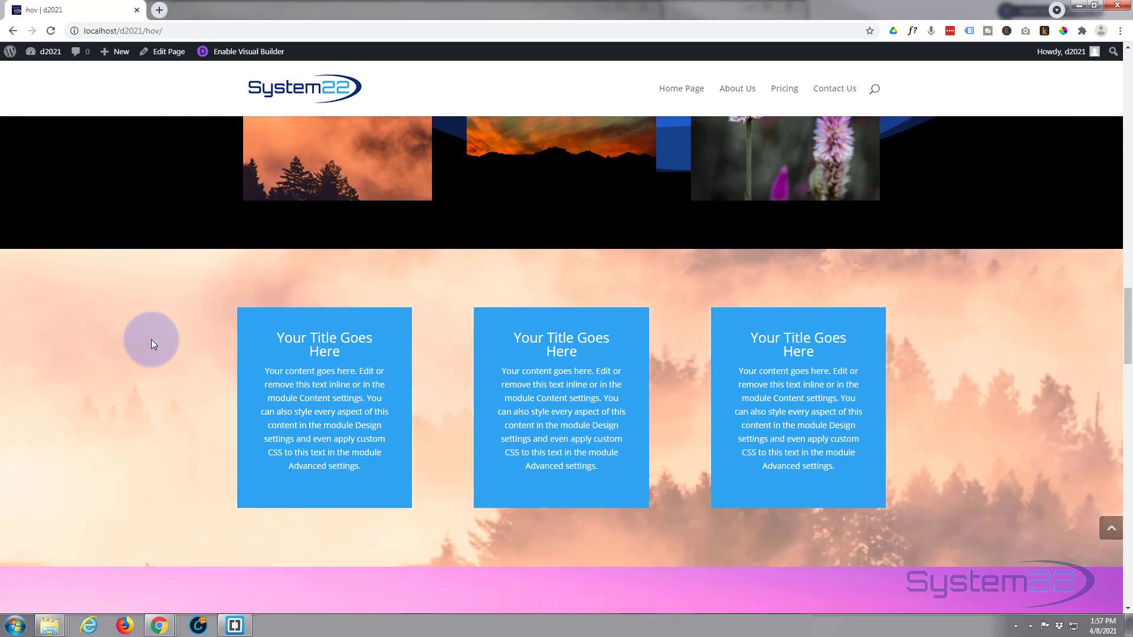
scroll(150, 340, down, 2)
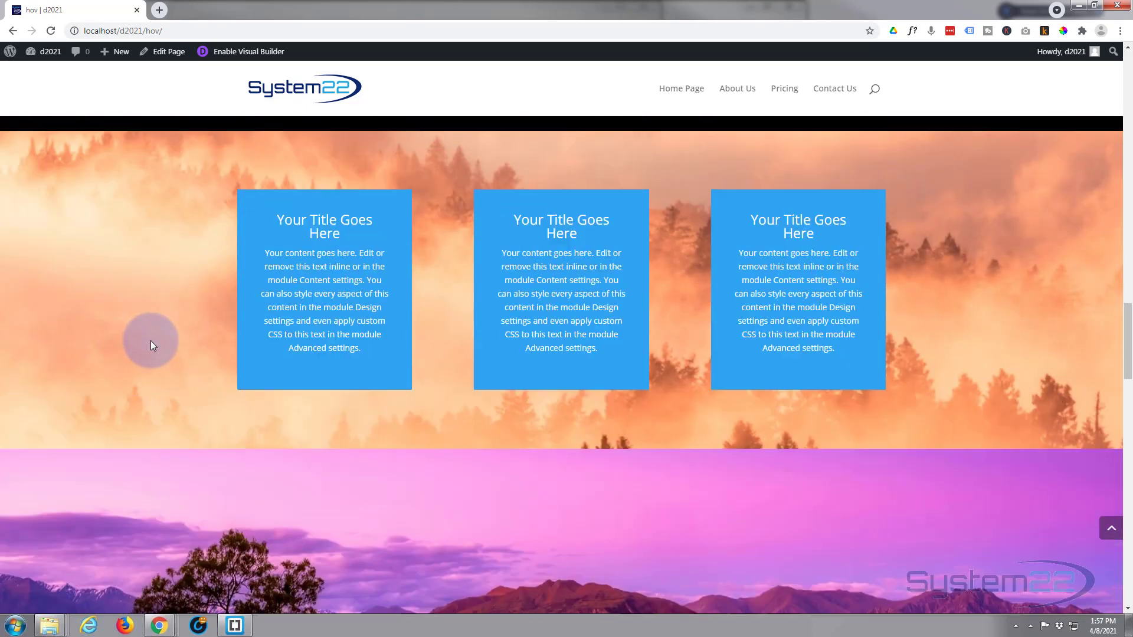
scroll(151, 339, up, 2)
scroll(151, 339, up, 1)
scroll(152, 341, down, 2)
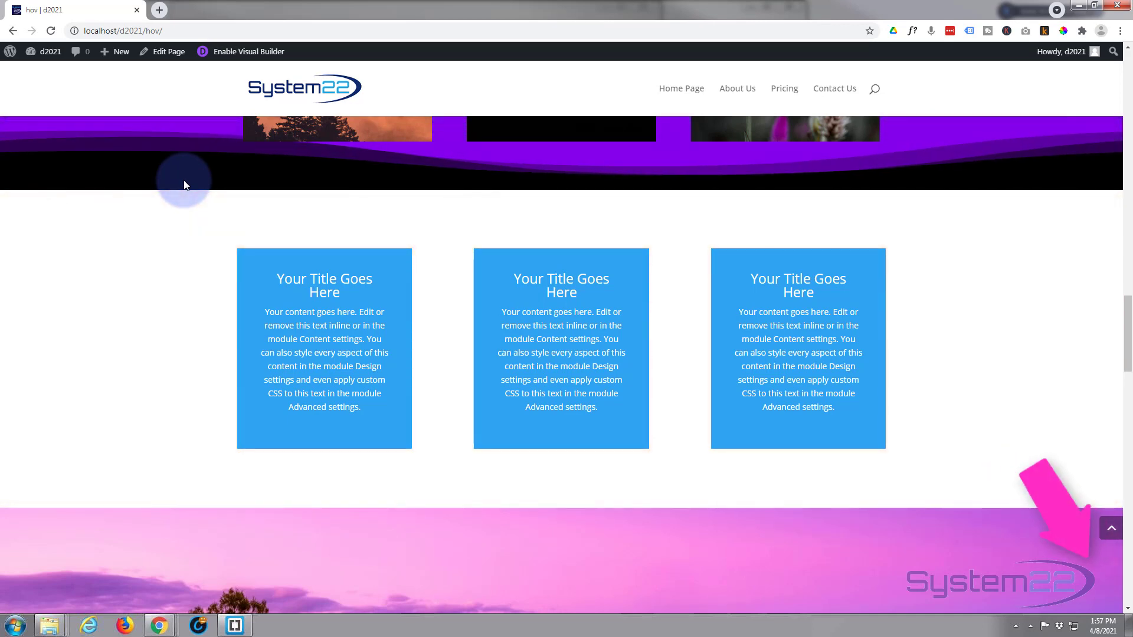
scroll(184, 185, up, 1)
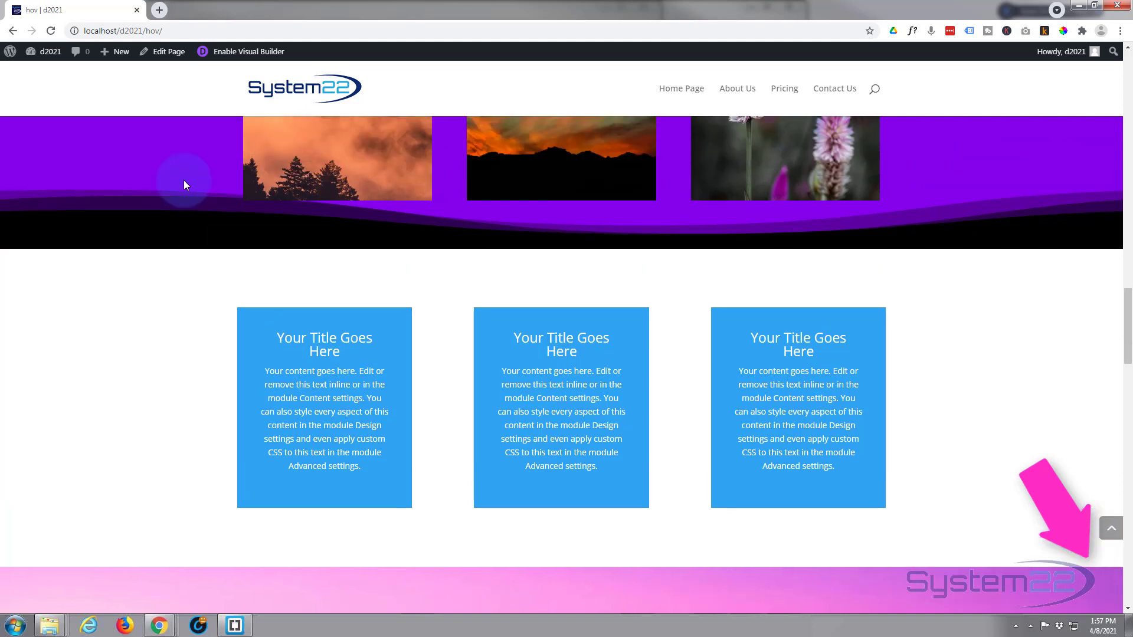